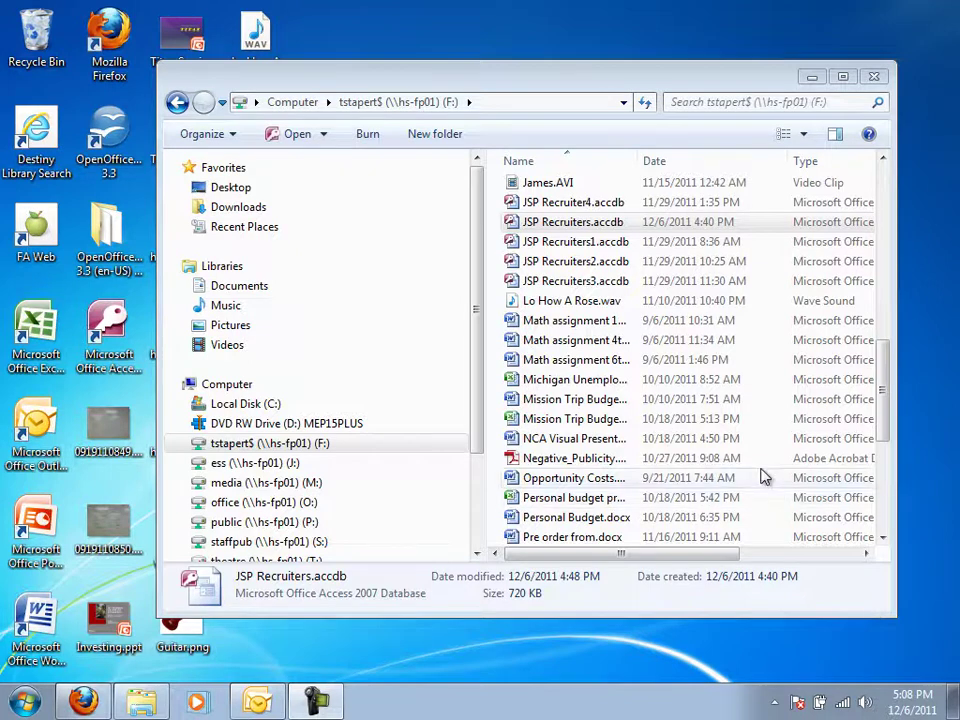
Open JSP Recruiters.accdb from the F: drive folder in Access.
double_click(545, 232)
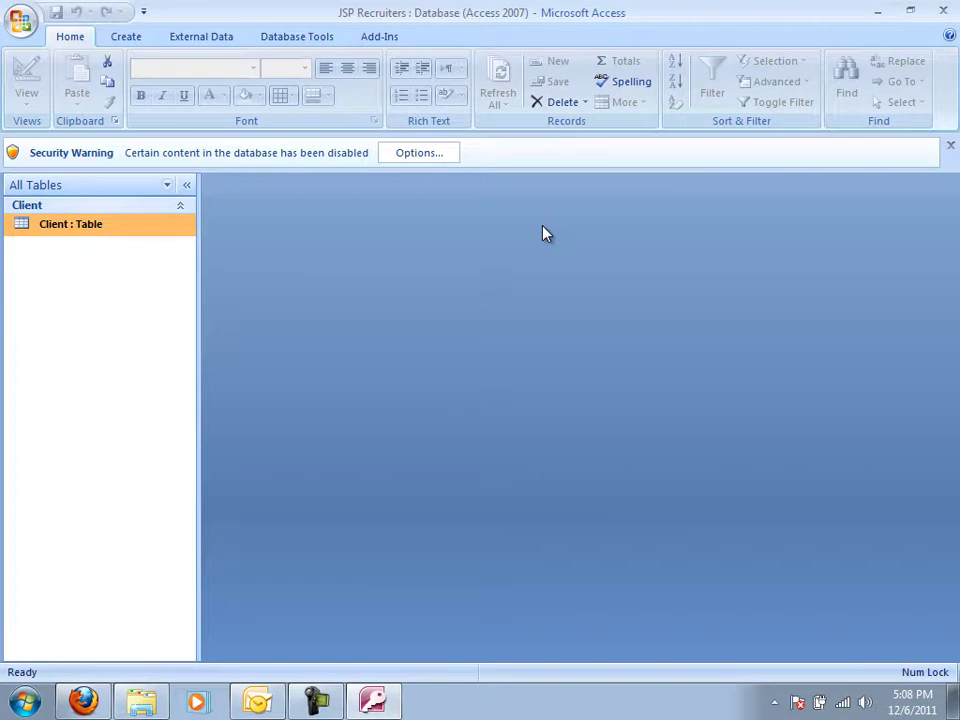
Enable the database's disabled content from the Security Warning options.
left_click(437, 158)
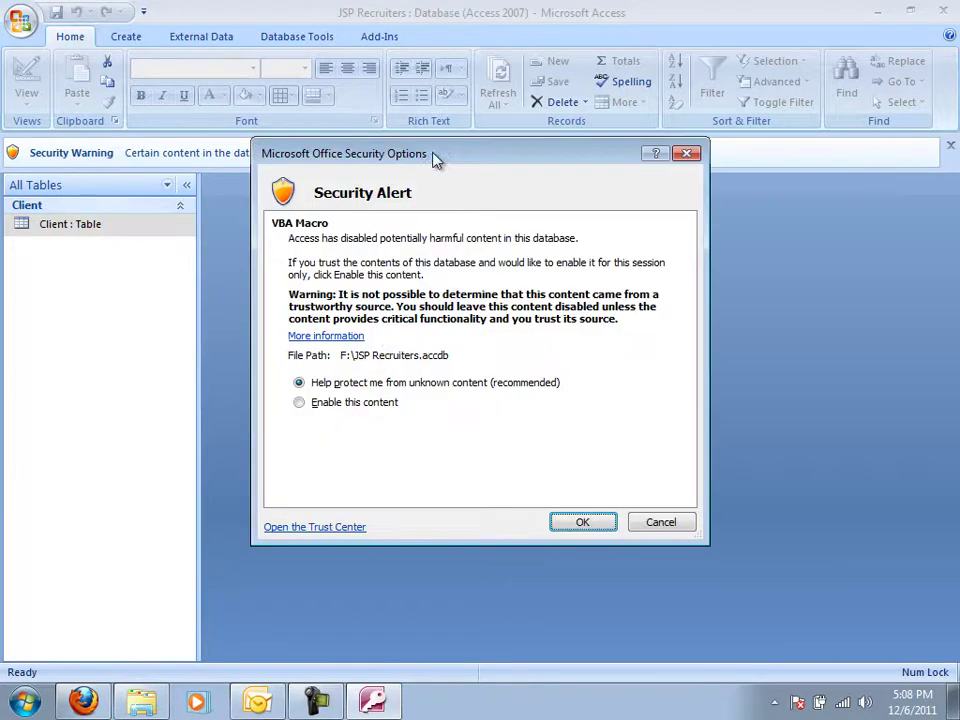
left_click(360, 402)
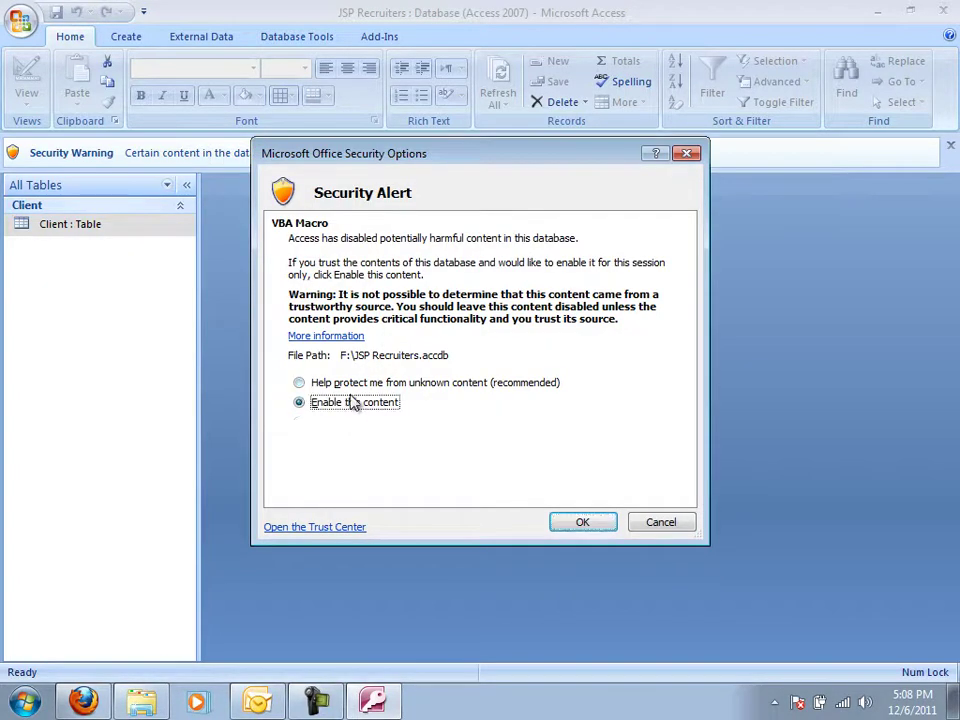
left_click(578, 523)
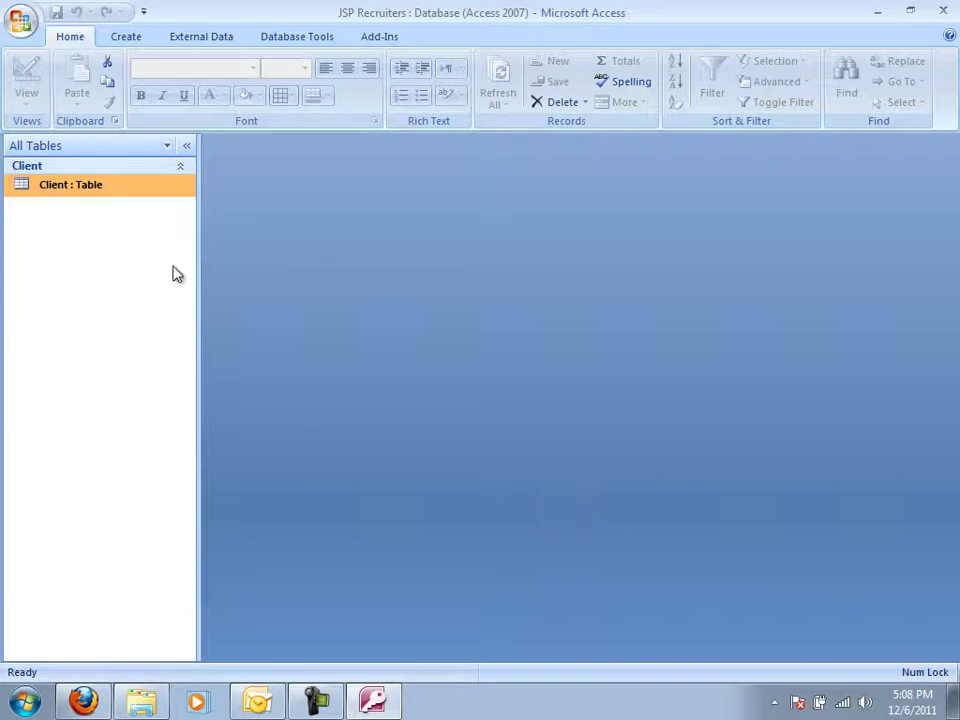
double_click(90, 186)
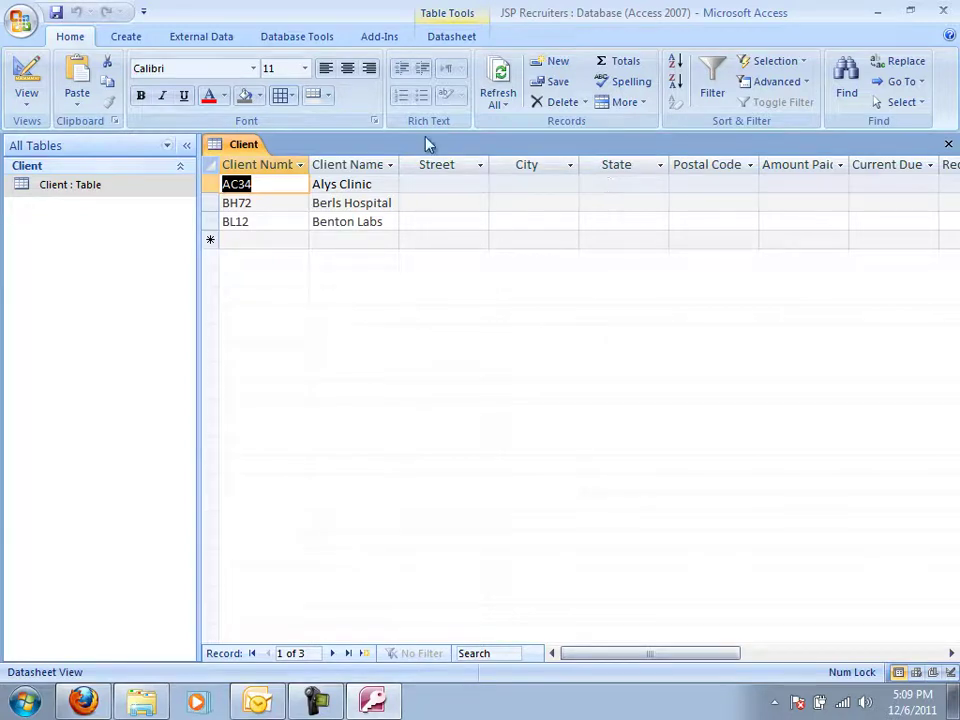
left_click(948, 144)
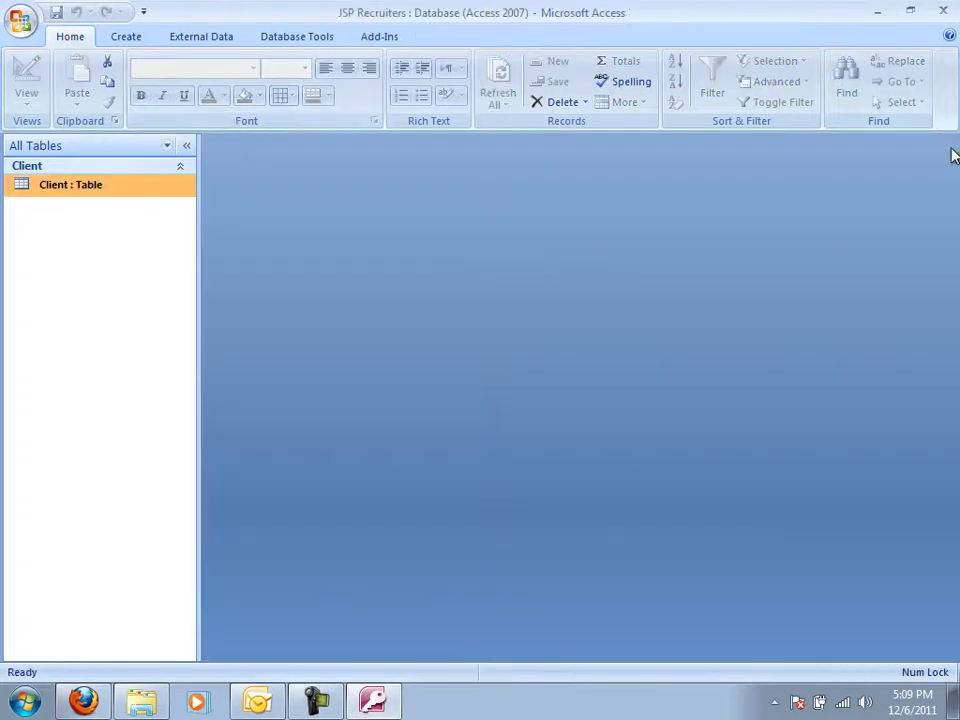
Create a new blank table with fields Recruiter Number, Last Name and First Name.
left_click(125, 37)
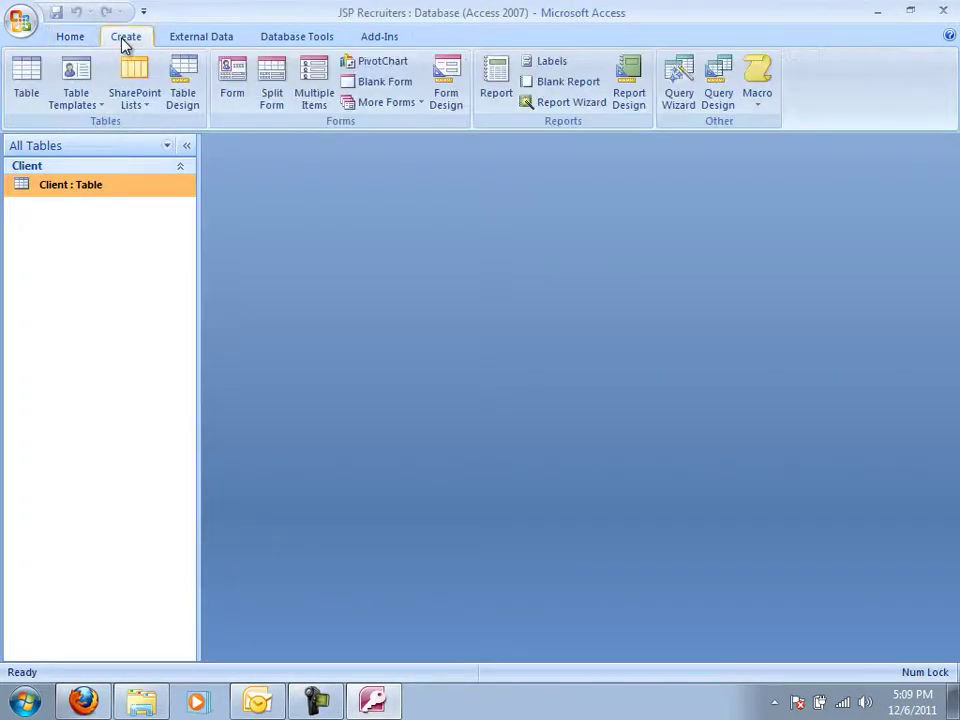
left_click(34, 82)
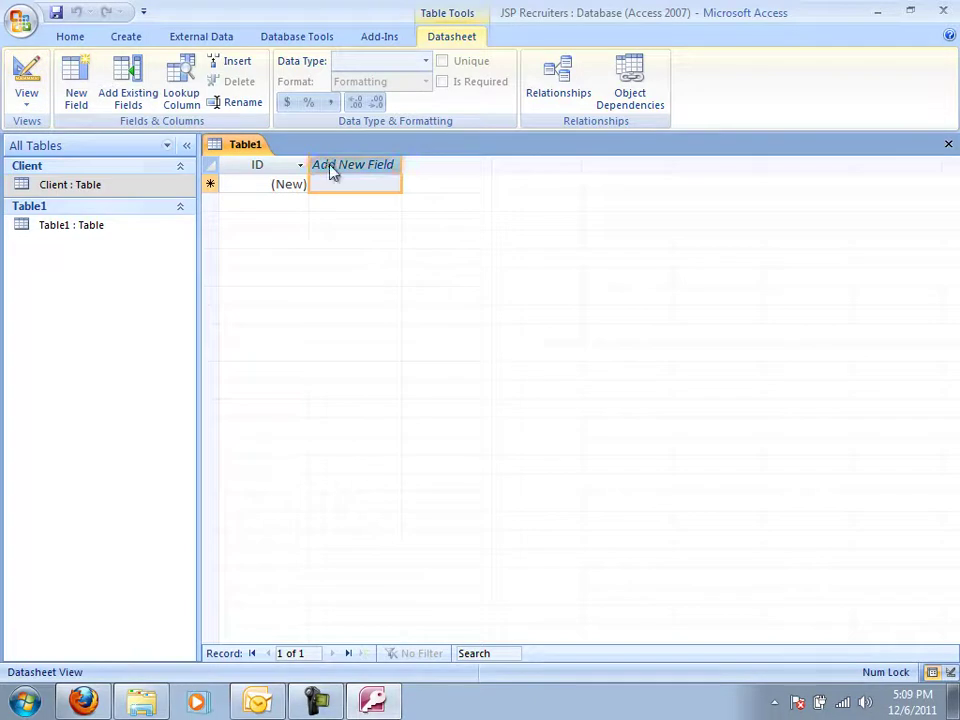
double_click(332, 167)
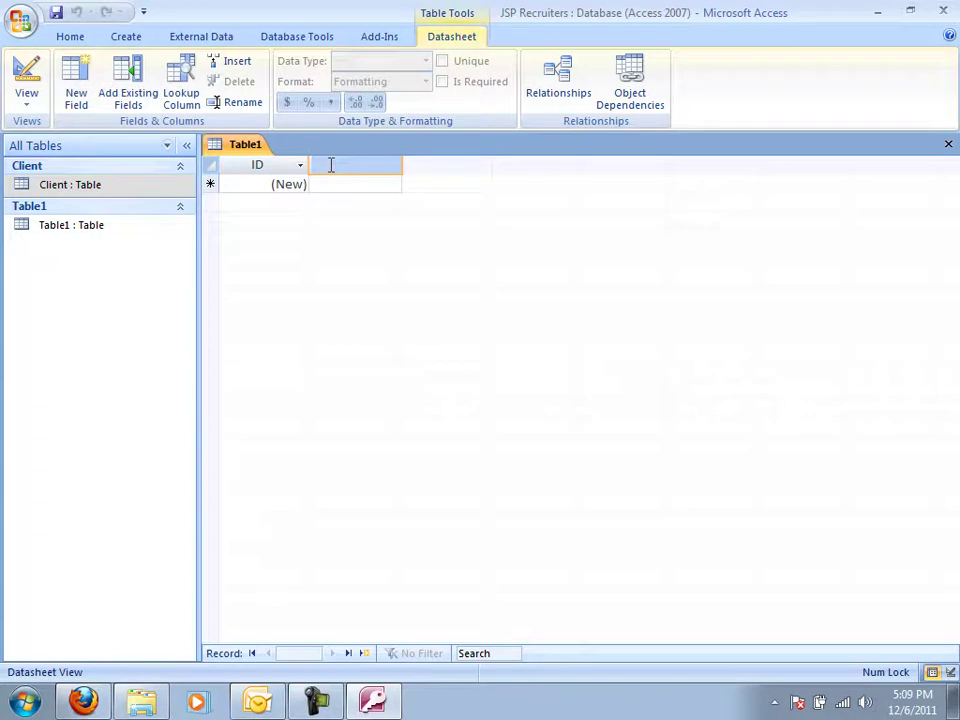
type("Recr")
type("uiter Nu")
type("mber")
key("Tab")
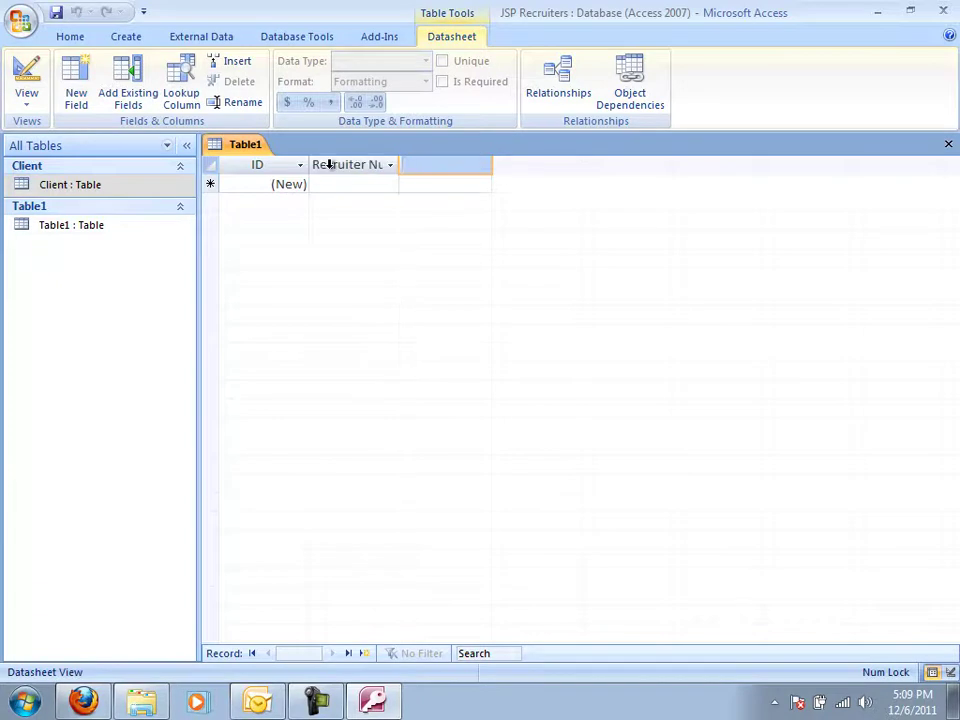
type("Lost Name")
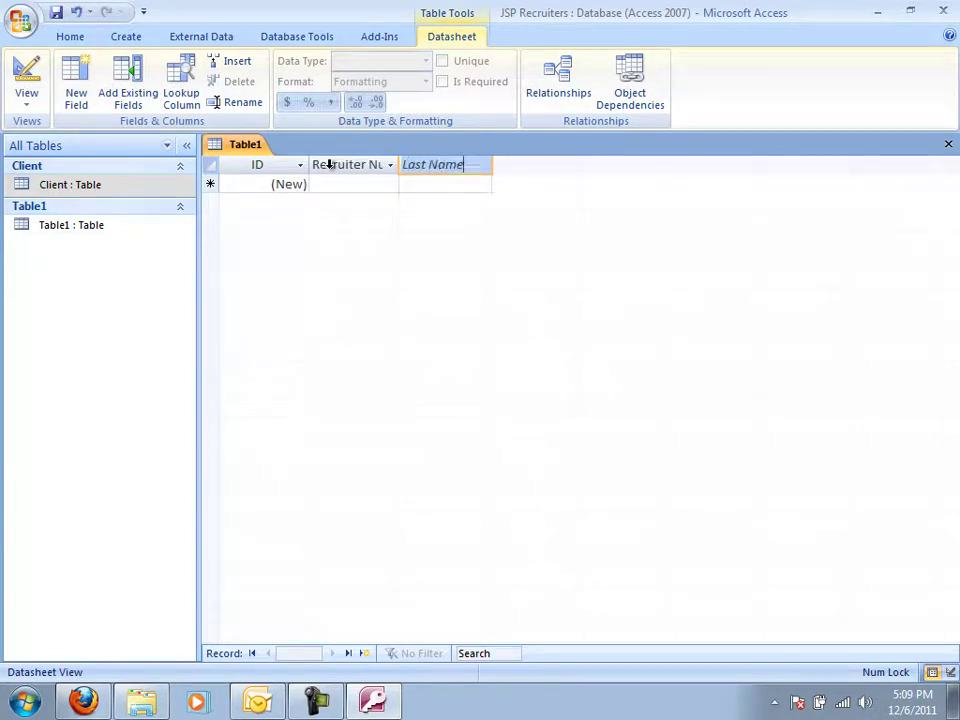
key("Tab")
type("First Name")
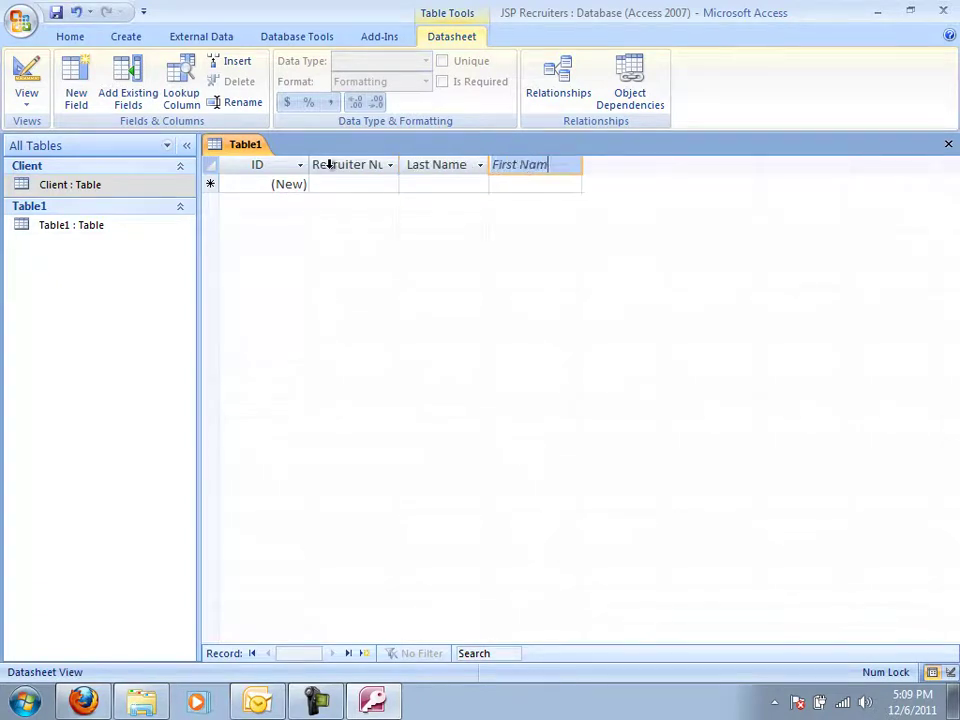
key("Return")
key("Tab")
Add the fields Street, City, State, Postal Code, Rate and Commission.
type("St")
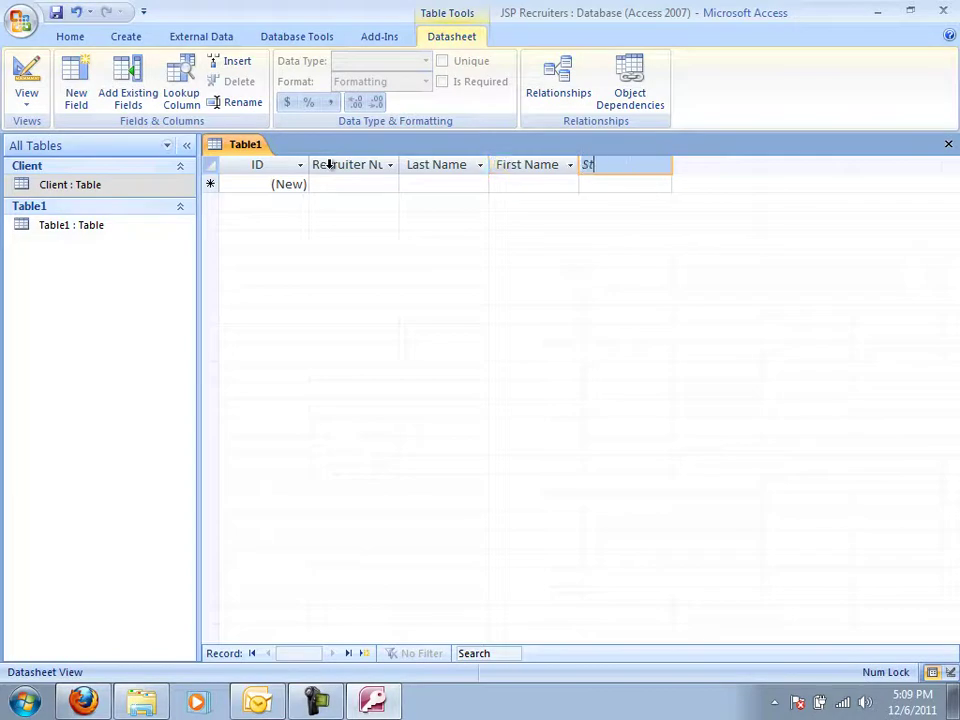
type("reet")
key("Return")
key("Tab")
type("City")
key("Return")
key("Tab")
type("State")
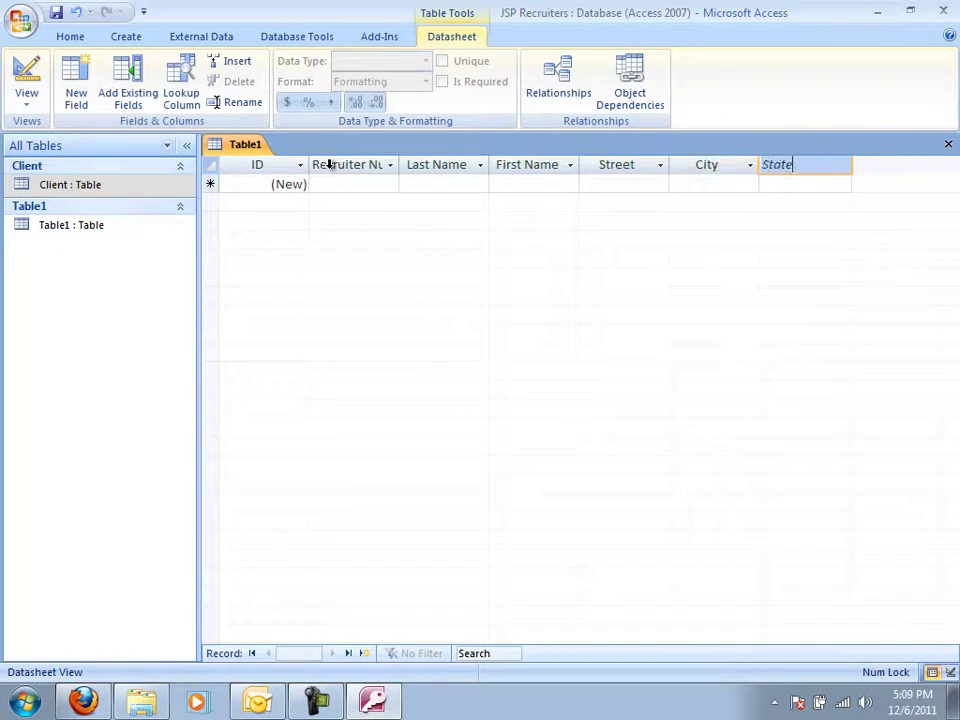
key("Return")
key("Tab")
type("Postal Code")
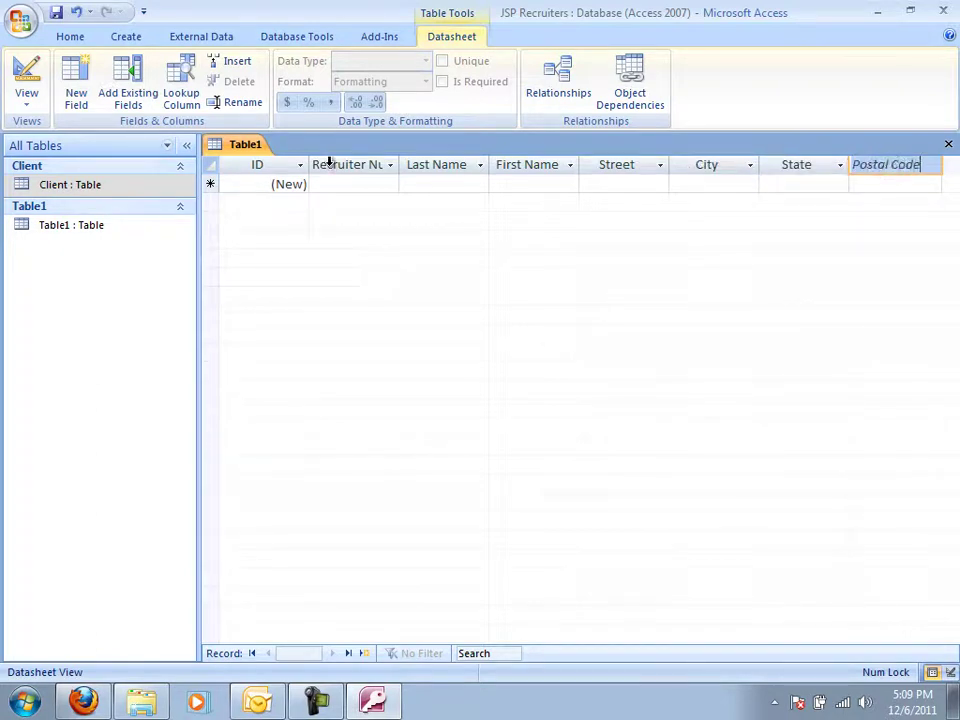
key("Return")
key("Tab")
type("Rate")
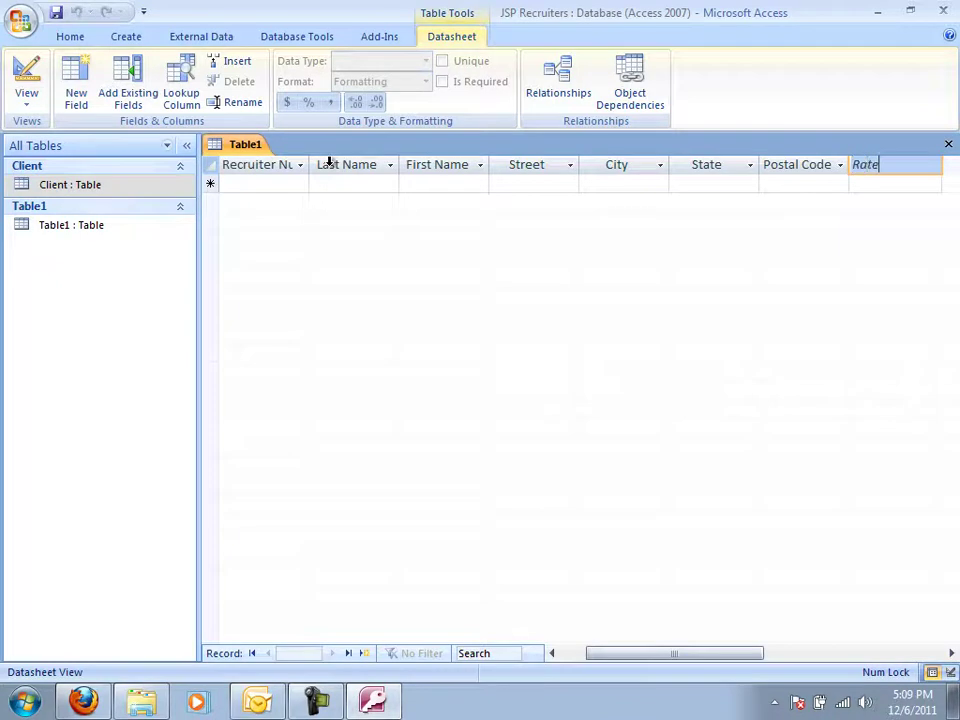
key("Return")
key("Tab")
type("Commi")
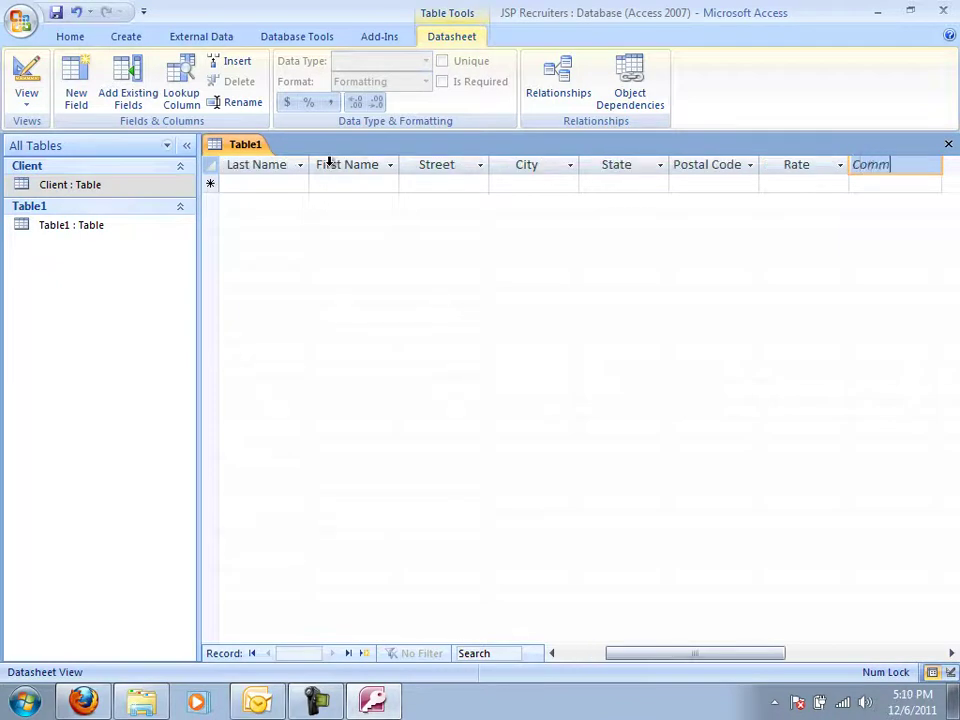
type("ssion")
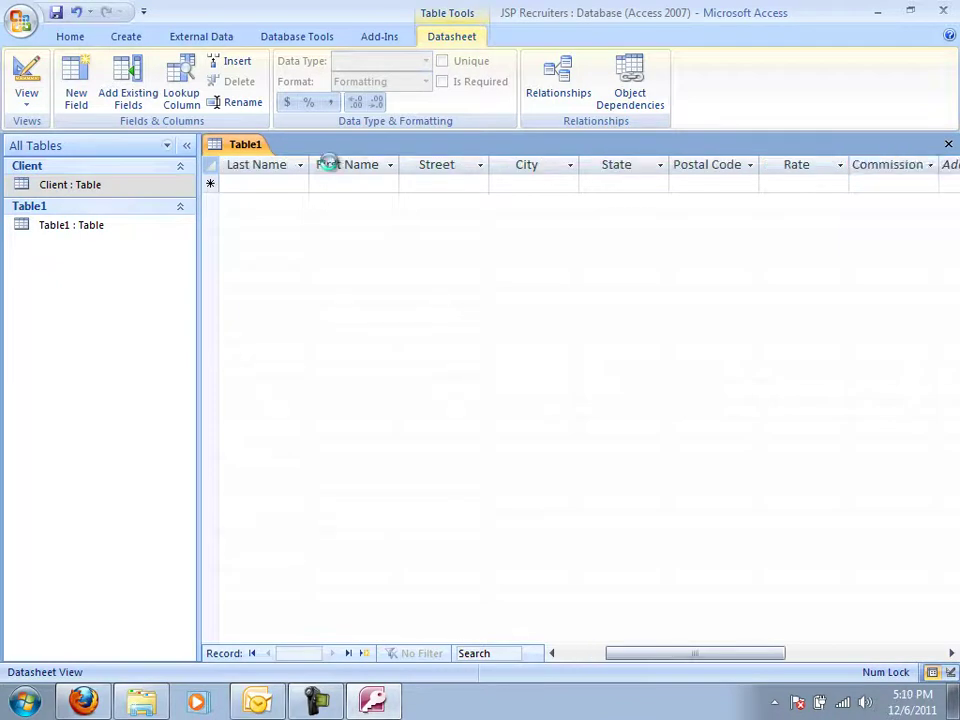
key("Return")
key("Tab")
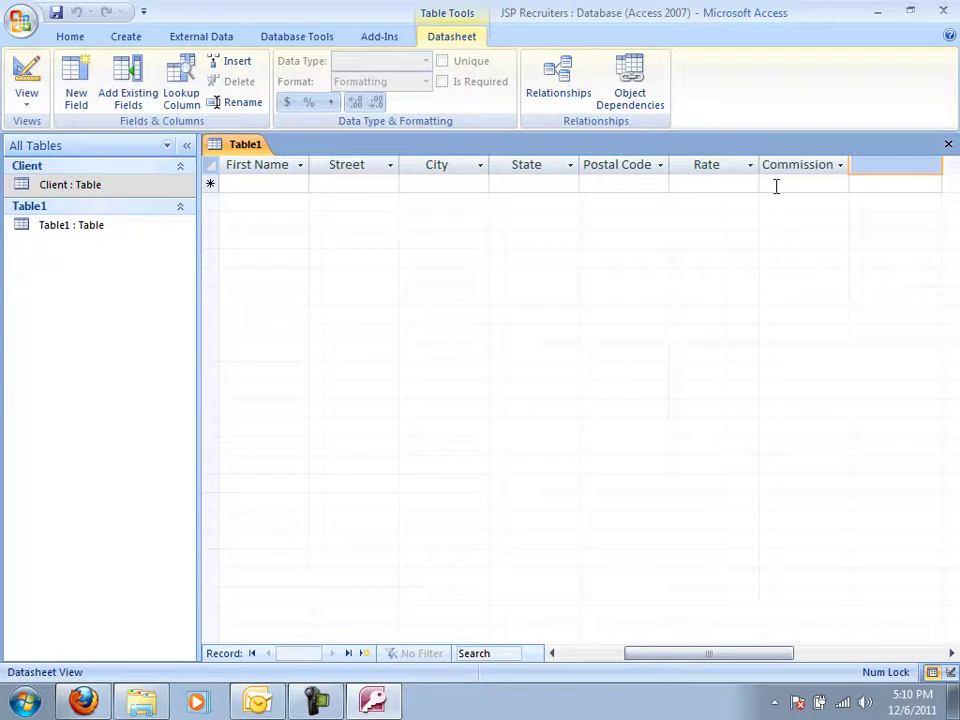
Make Commission a Currency field and Postal Code a Number field.
left_click(776, 186)
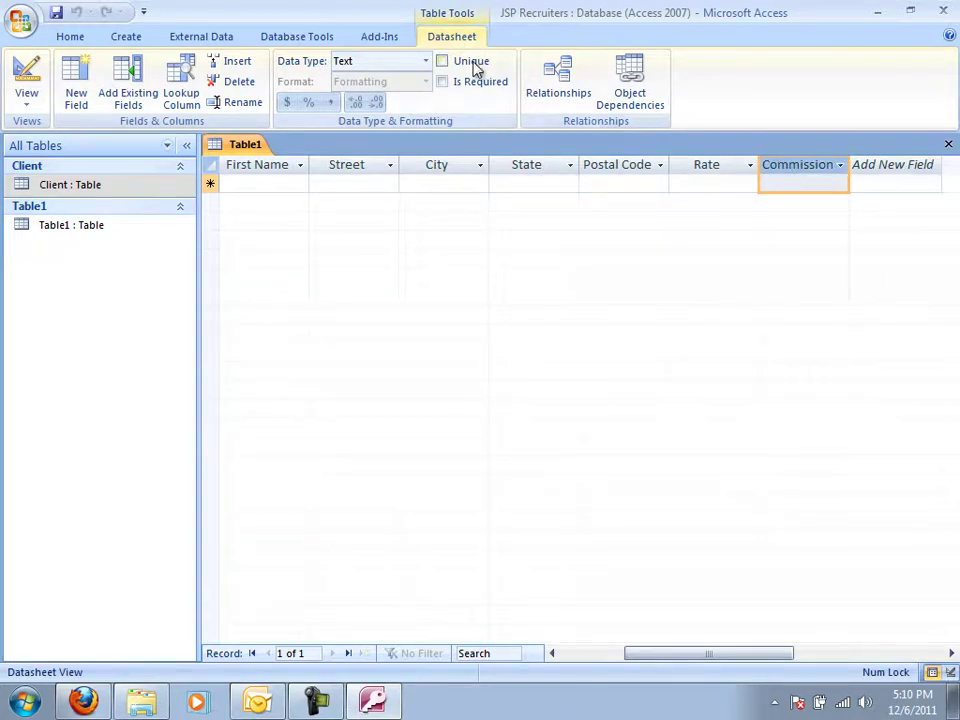
left_click(426, 63)
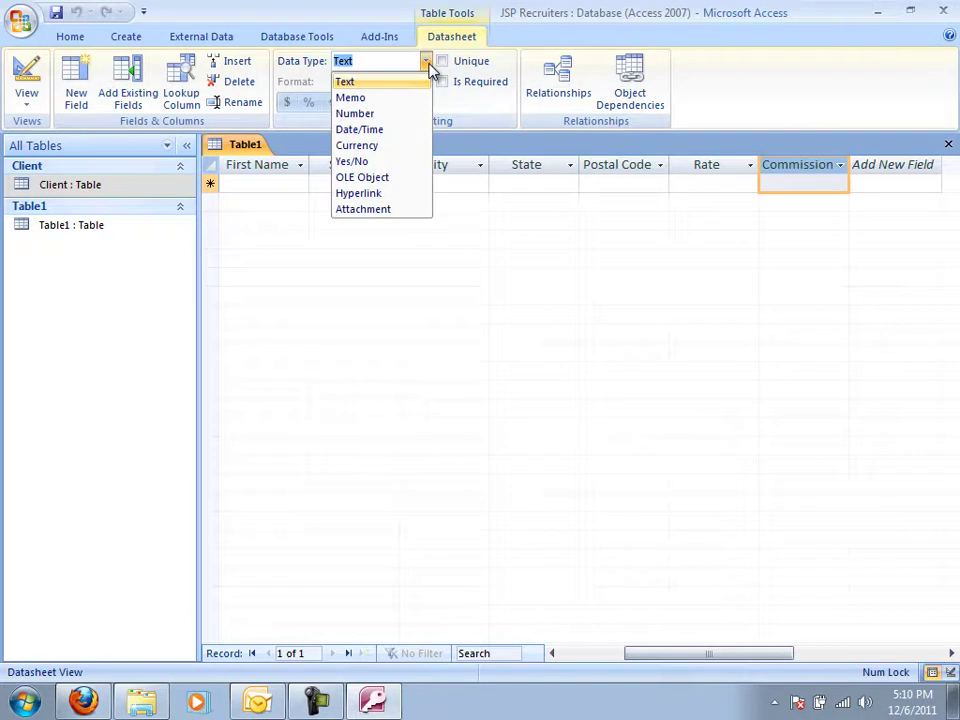
left_click(398, 148)
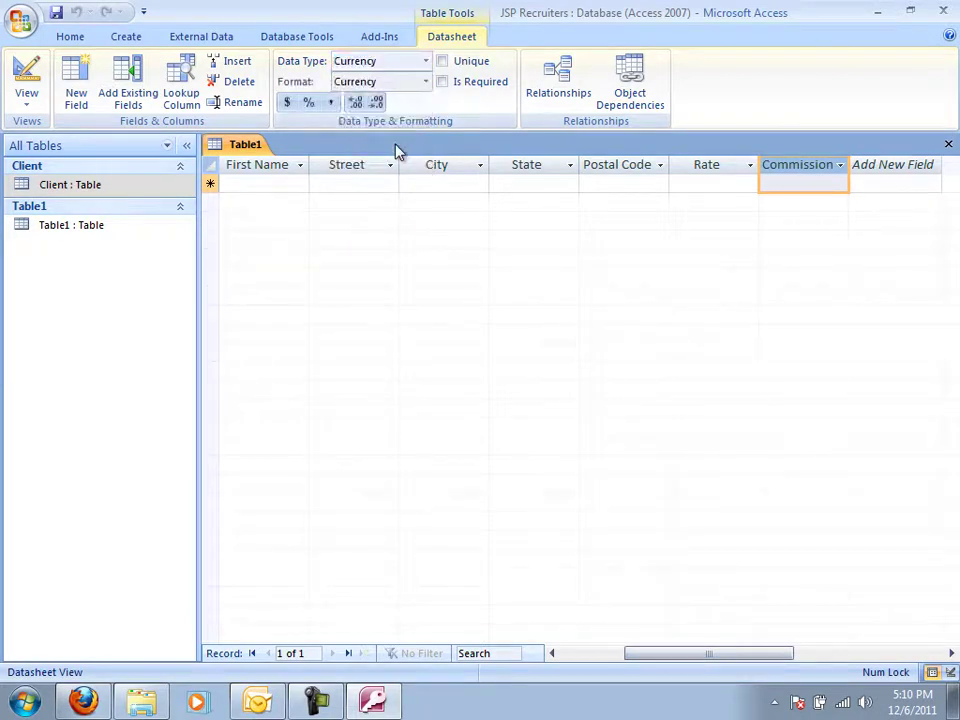
left_click(646, 165)
left_click(425, 61)
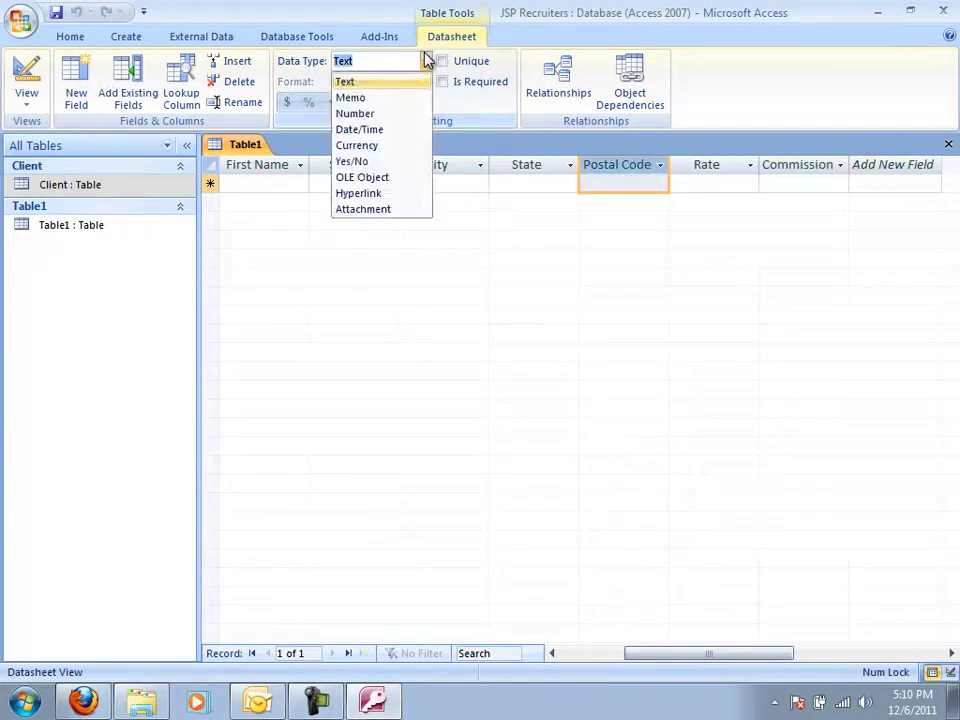
left_click(394, 113)
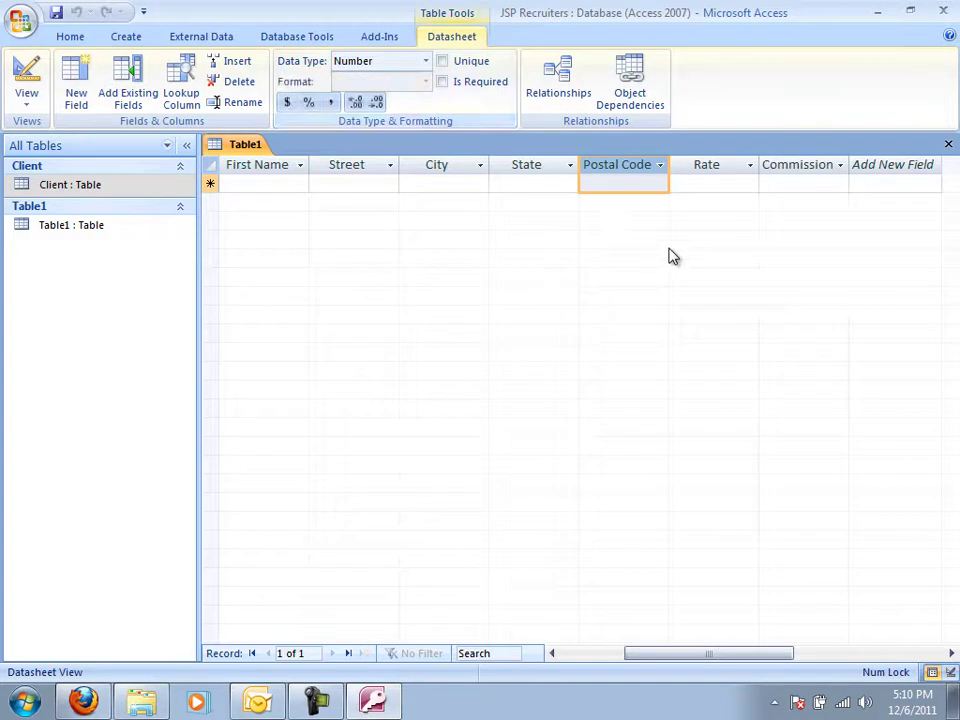
Set both Rate and Recruiter Number to the Number data type.
left_click(709, 166)
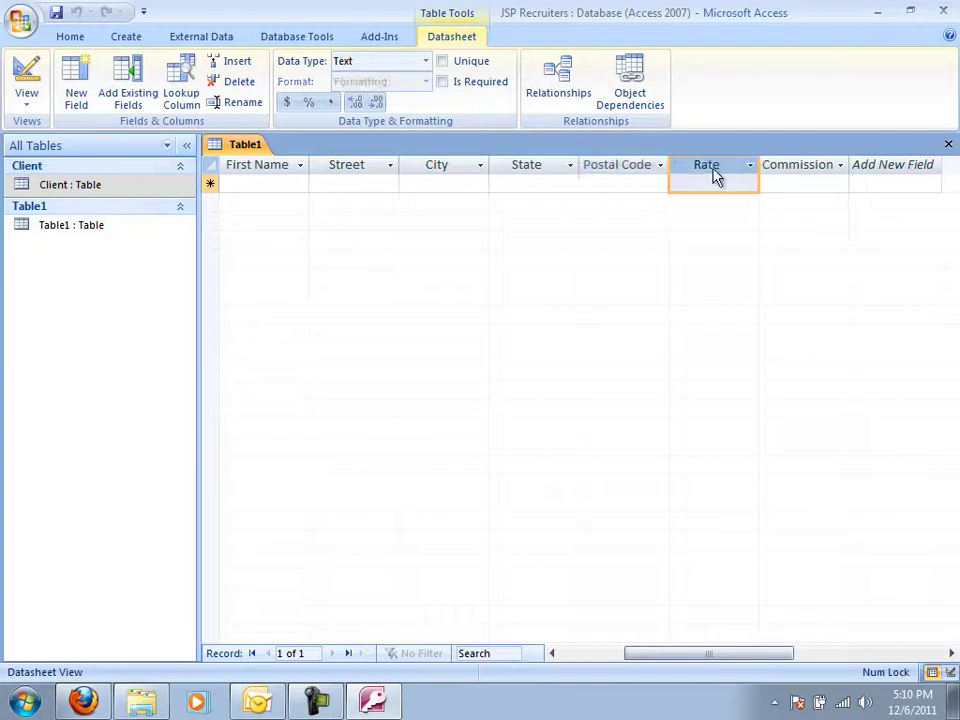
left_click(424, 62)
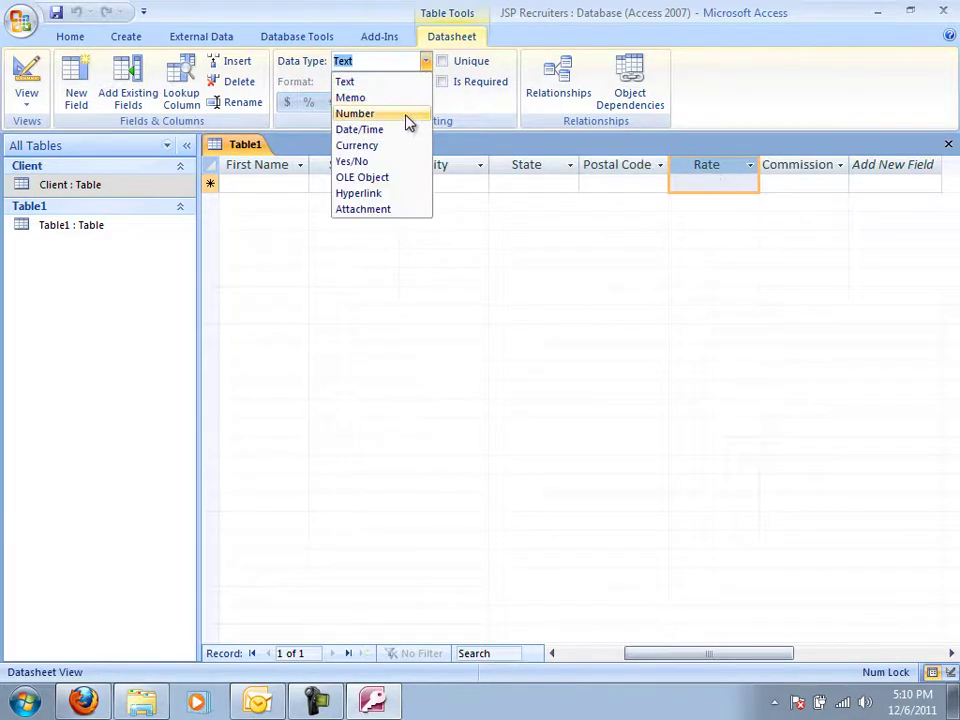
left_click(410, 113)
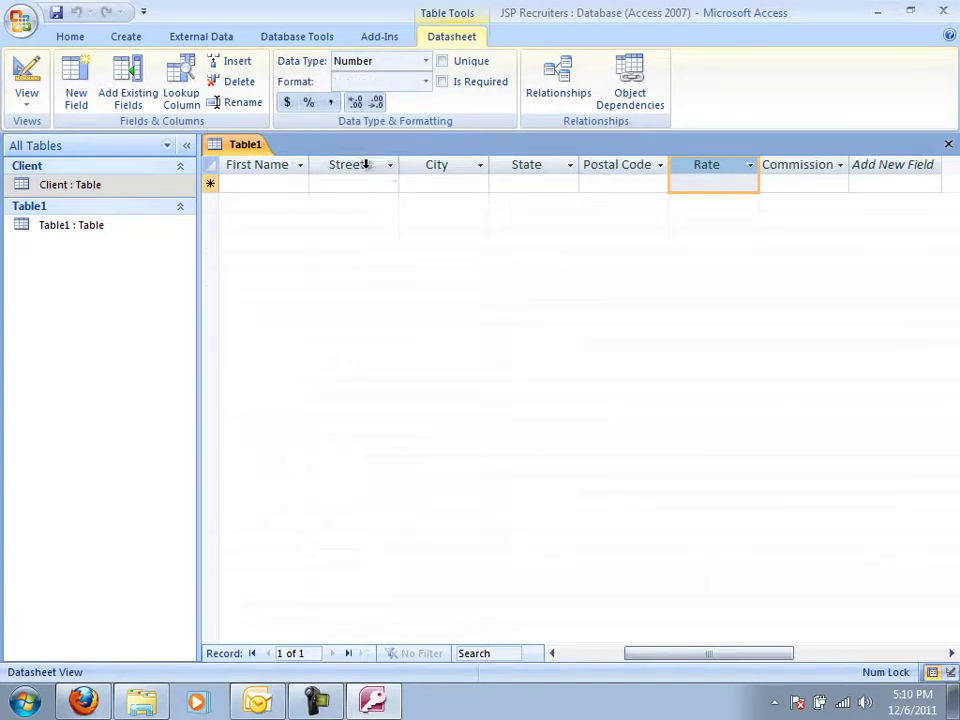
left_click(255, 180)
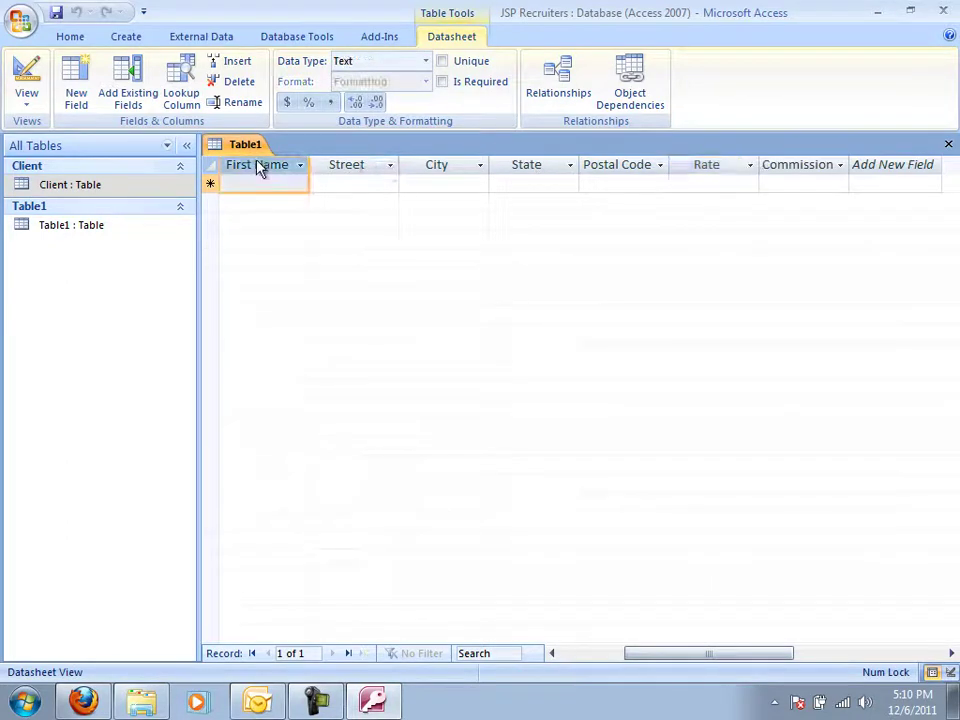
left_click(552, 653)
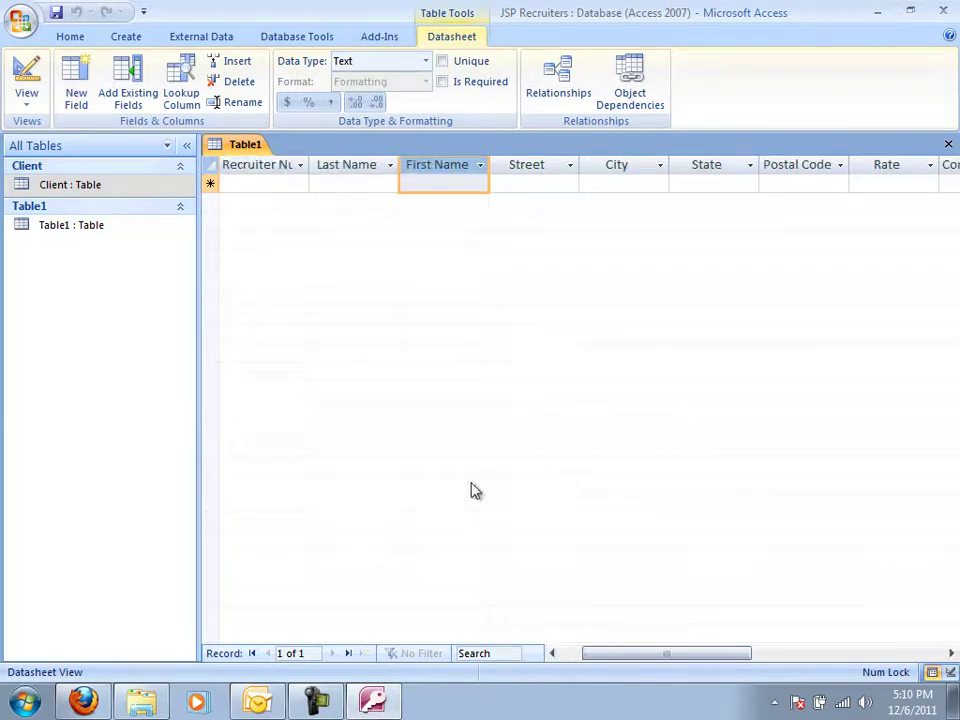
left_click(280, 178)
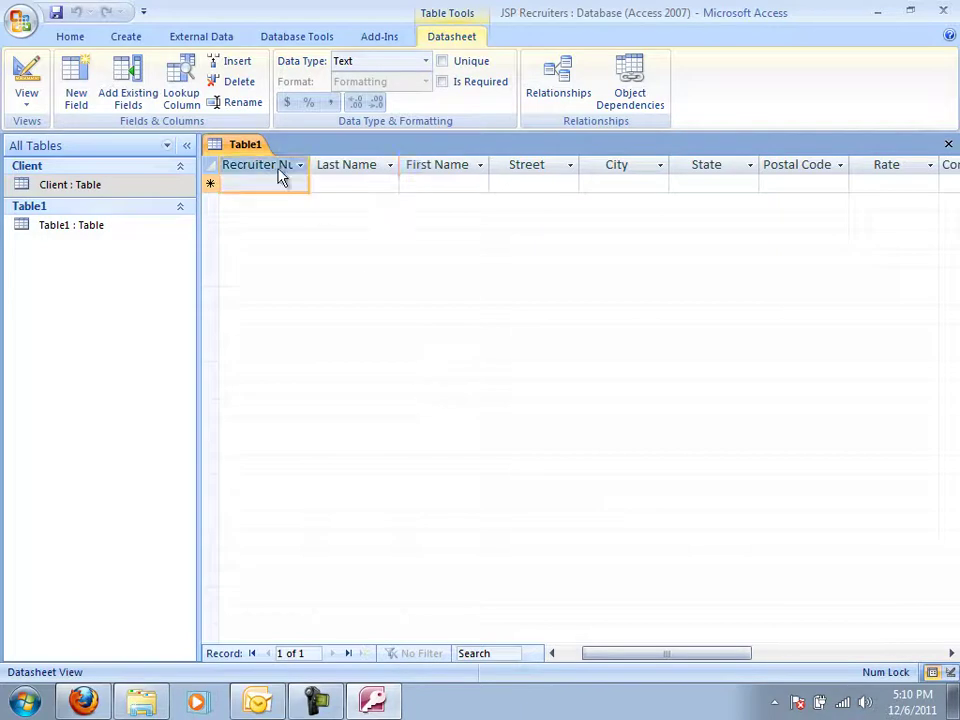
left_click(425, 61)
left_click(404, 115)
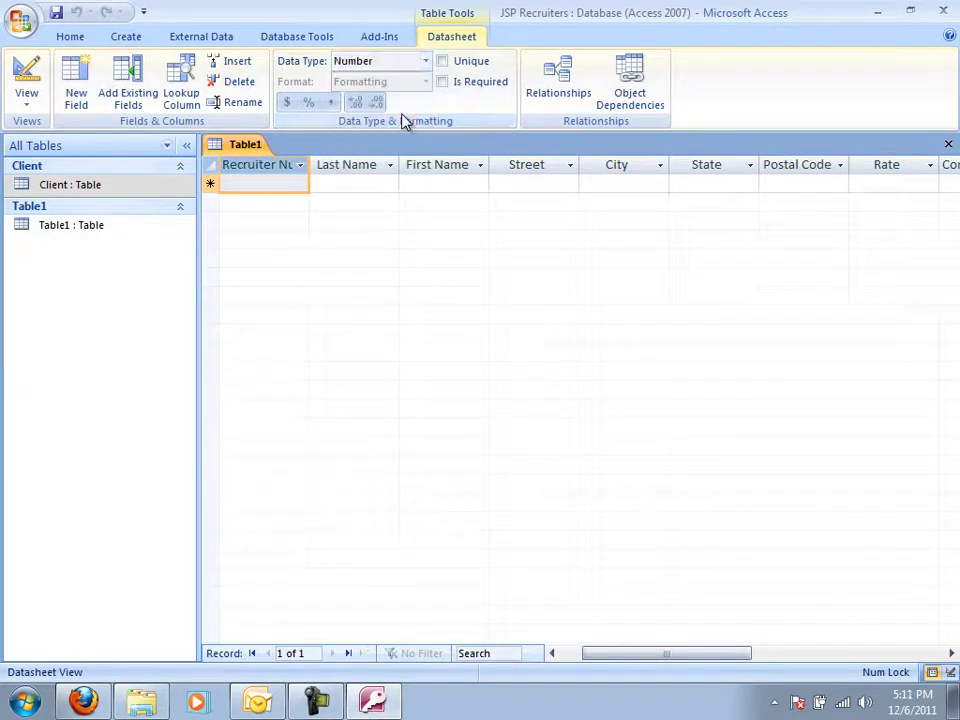
Save the table as Recruiter and switch to Design view.
left_click(27, 85)
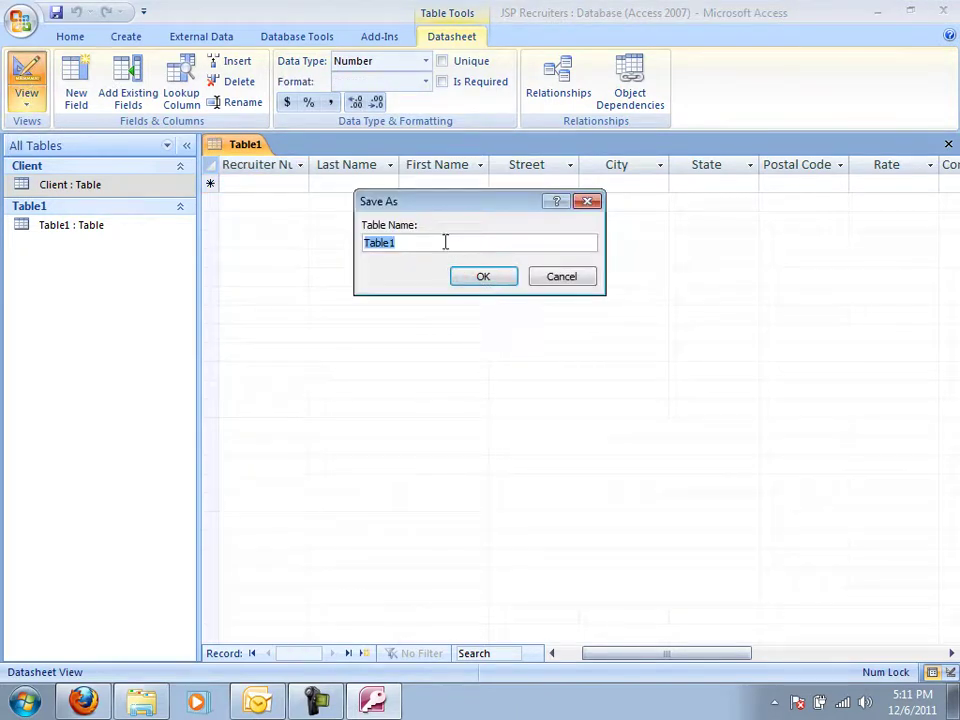
type("Recruiter")
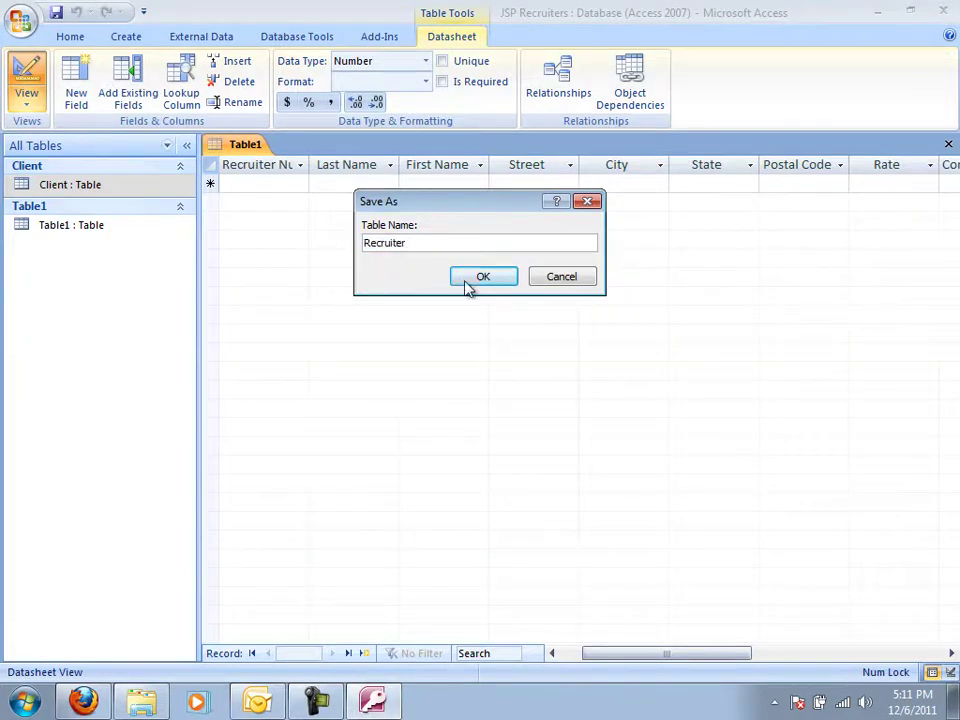
left_click(483, 277)
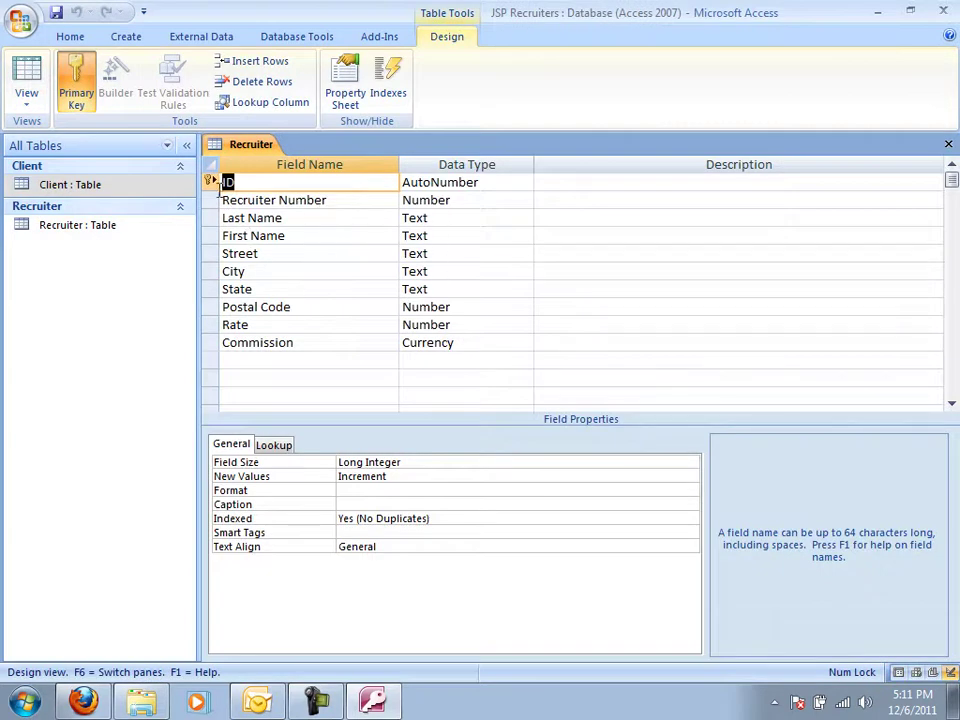
Make Recruiter Number the primary key and delete the ID field.
left_click(210, 200)
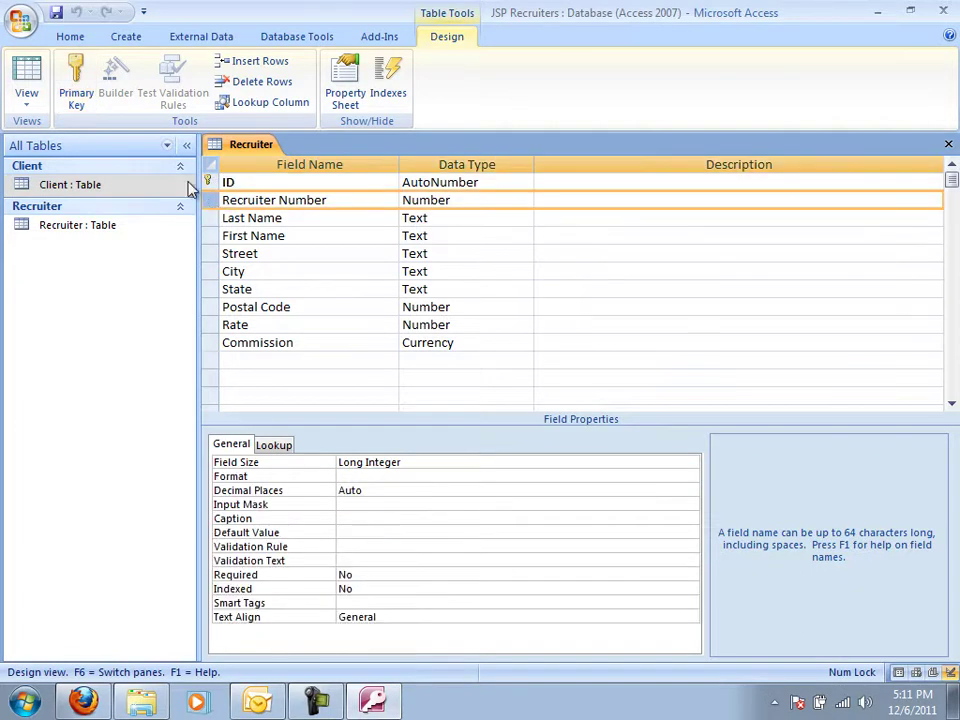
left_click(78, 88)
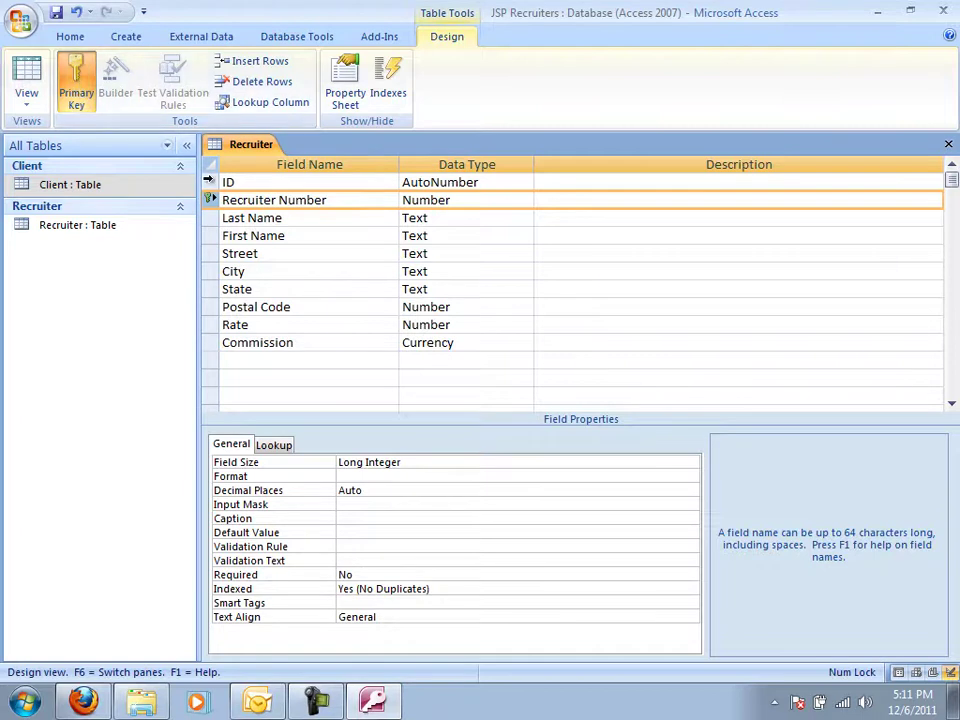
left_click(210, 184)
right_click(210, 186)
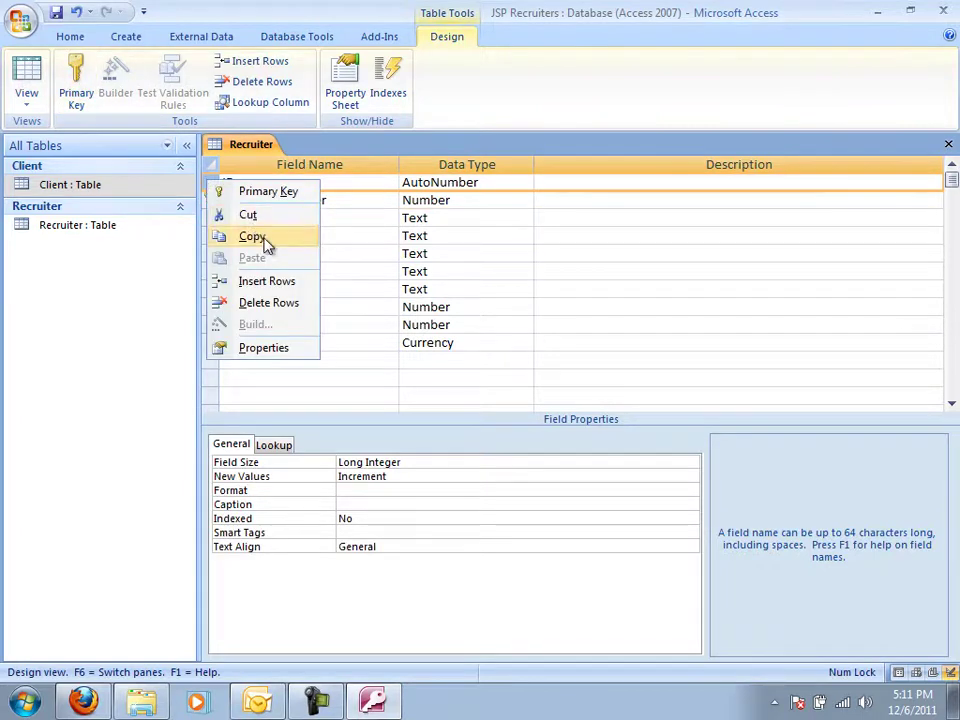
left_click(293, 304)
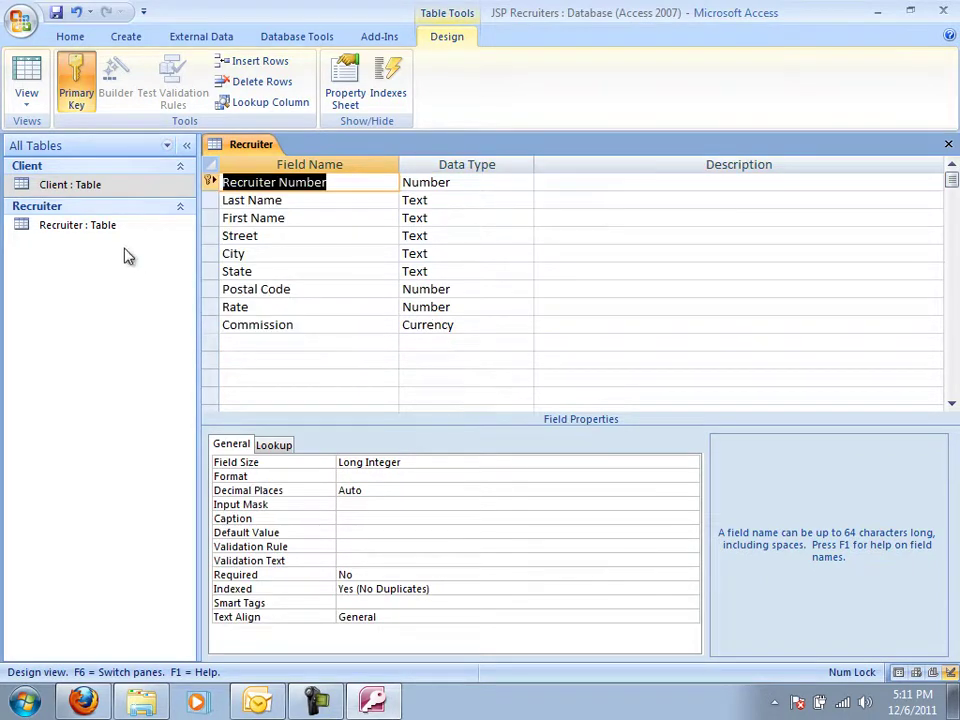
Open the Client table in Design view and compare its fields with Recruiter's design.
double_click(89, 186)
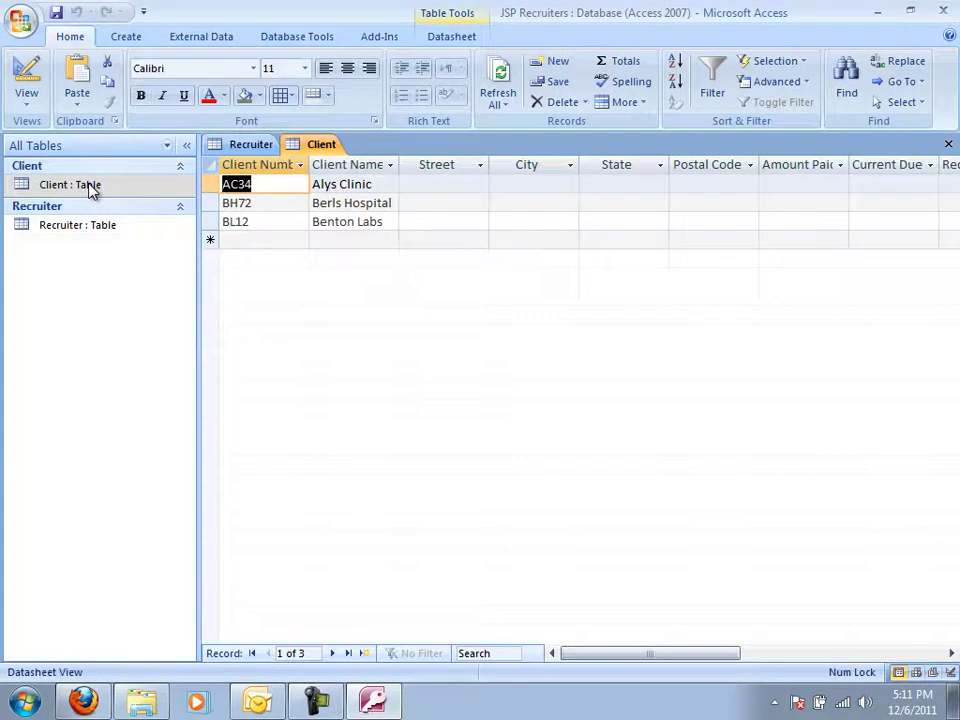
left_click(26, 74)
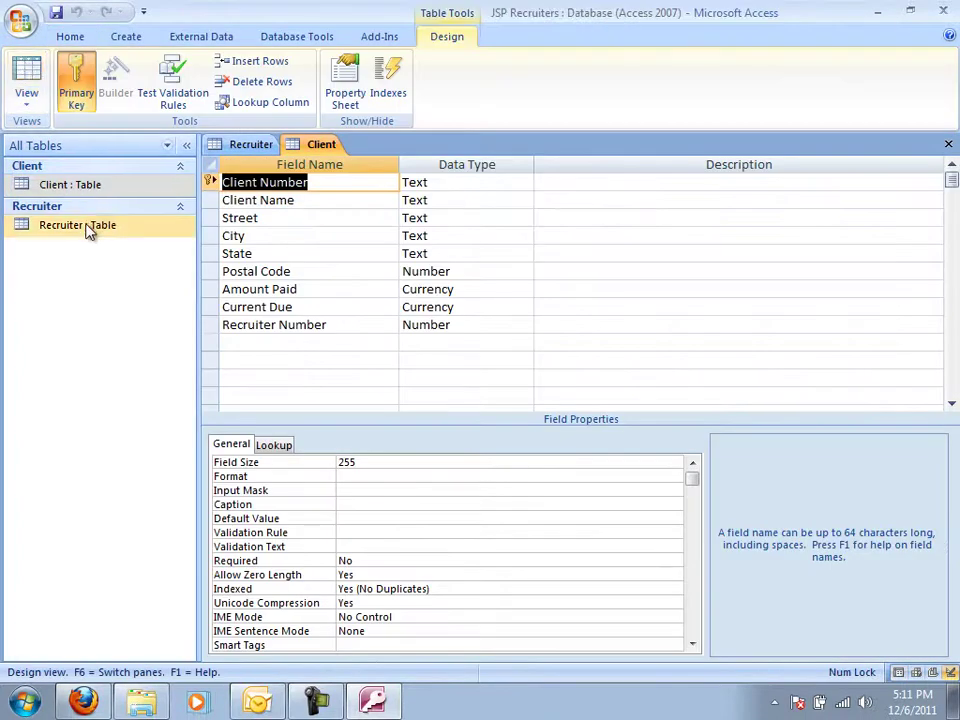
left_click(87, 230)
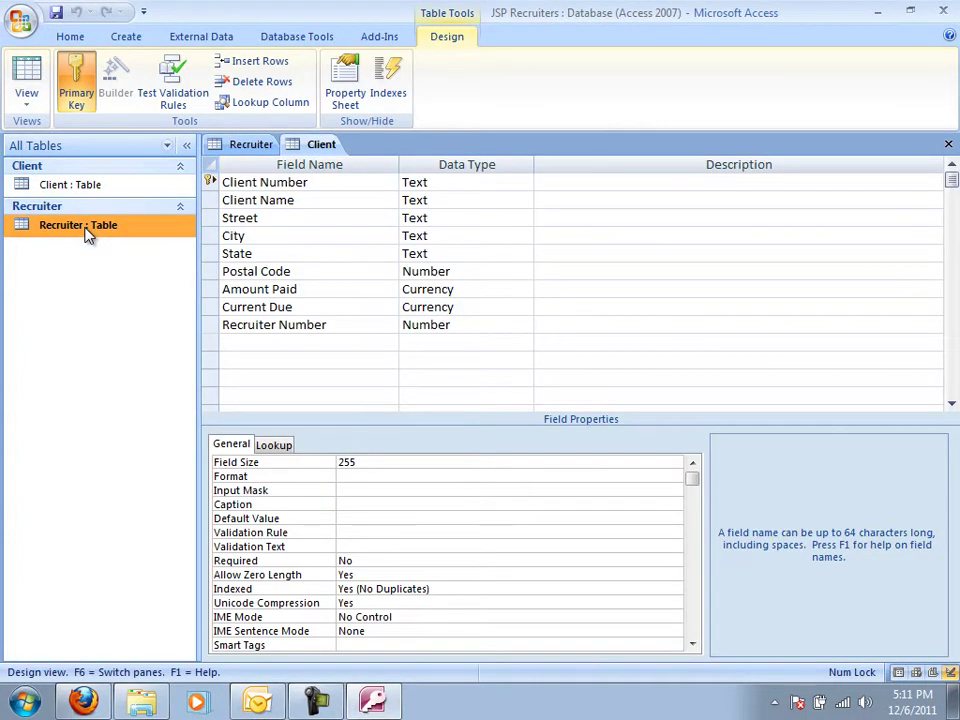
left_click(240, 148)
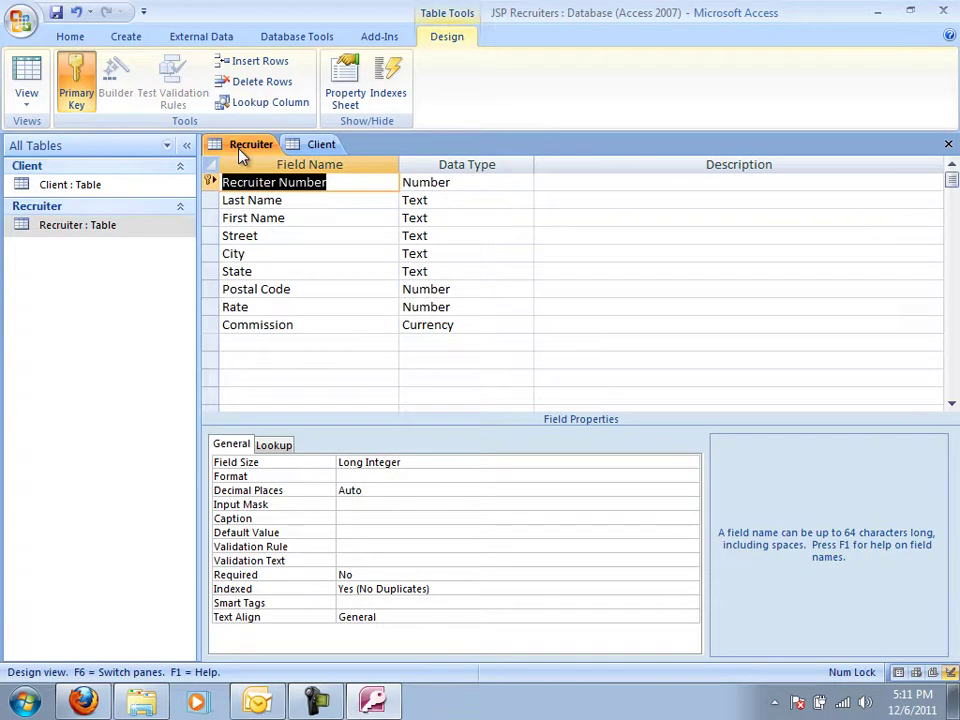
left_click(318, 147)
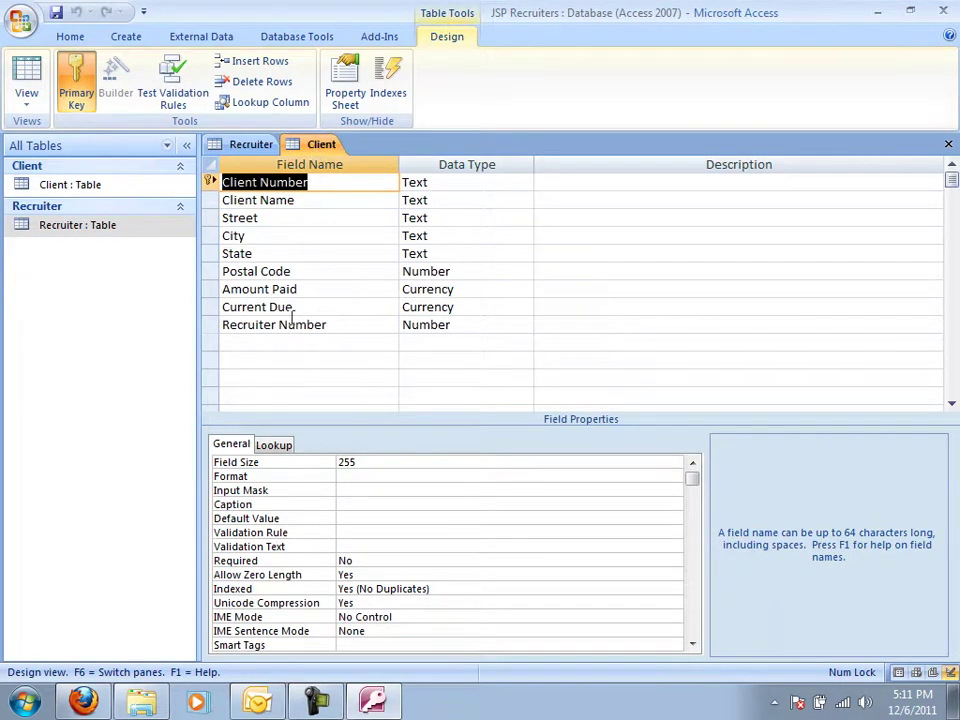
left_click(256, 145)
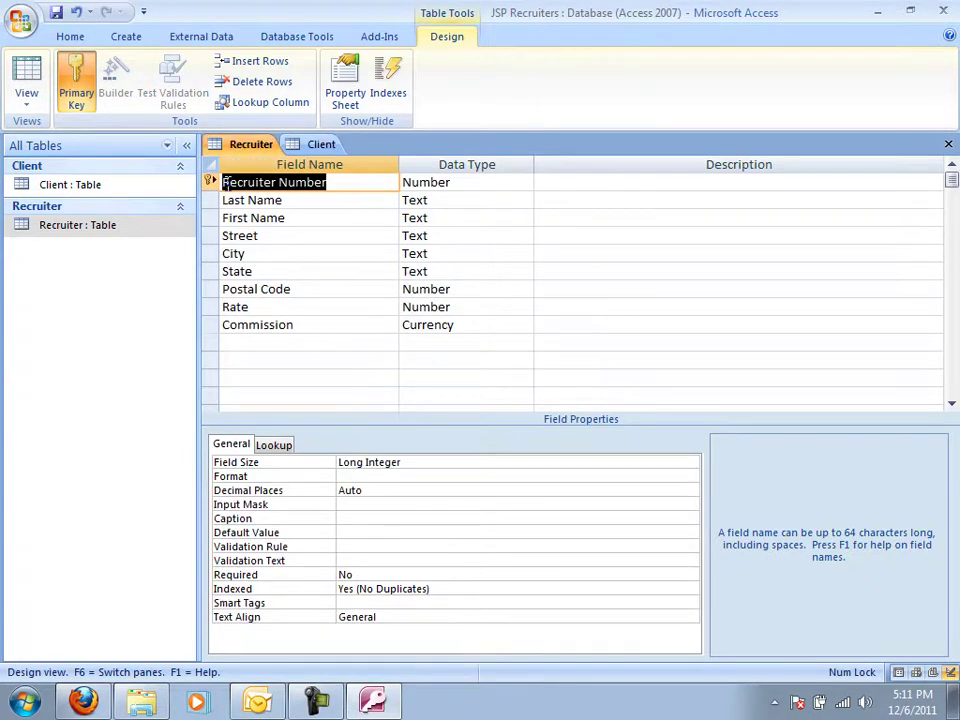
left_click(321, 145)
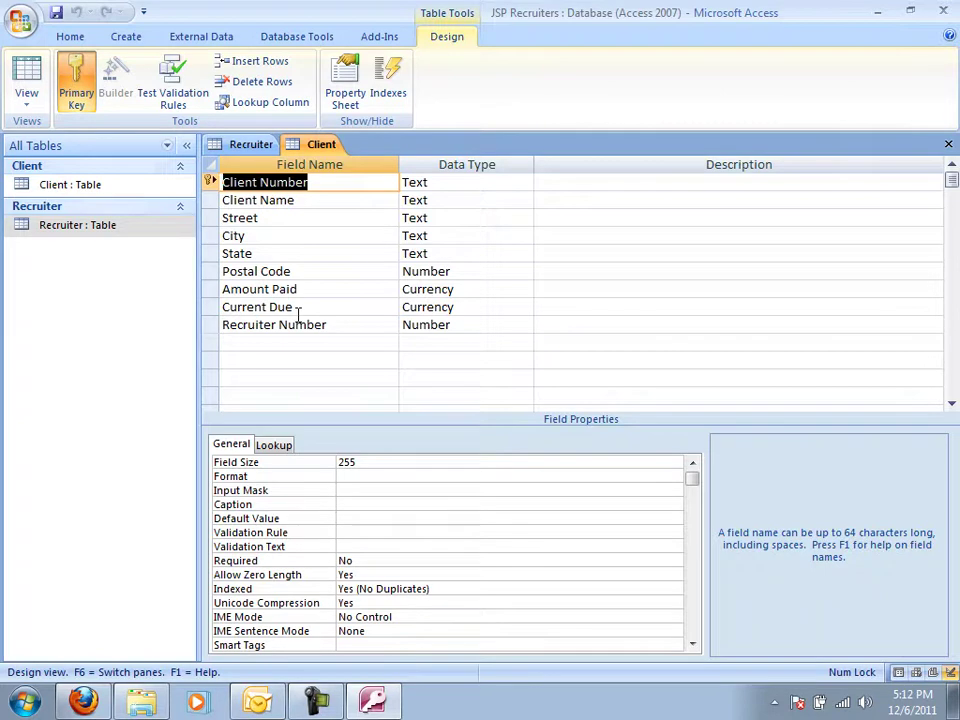
left_click(251, 145)
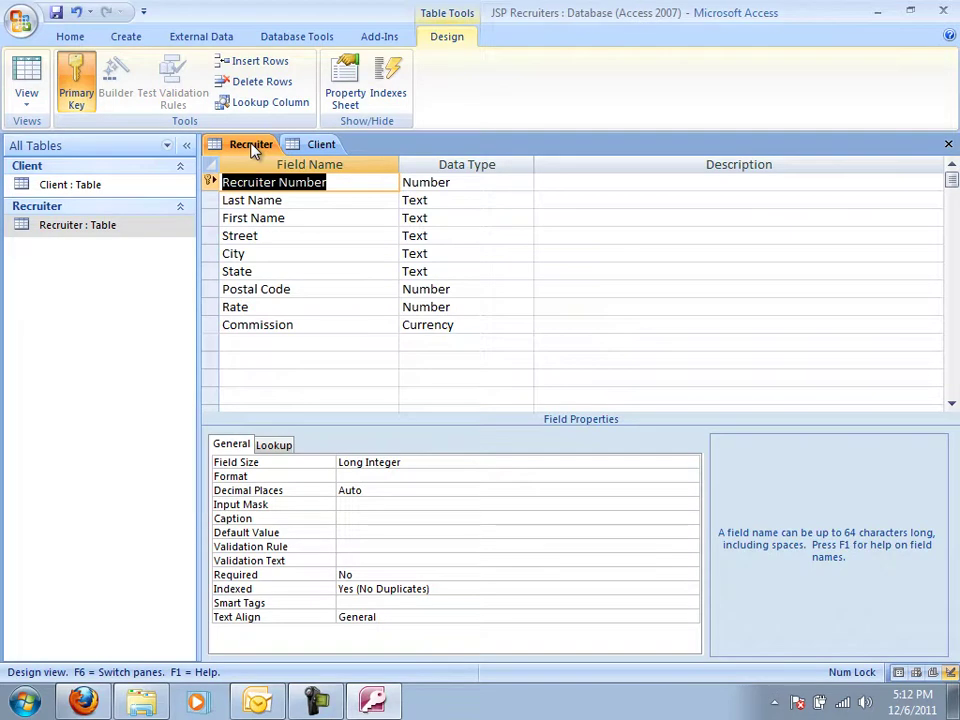
Save the Recruiter table, switch it to Datasheet view, and close the Client table.
left_click(26, 79)
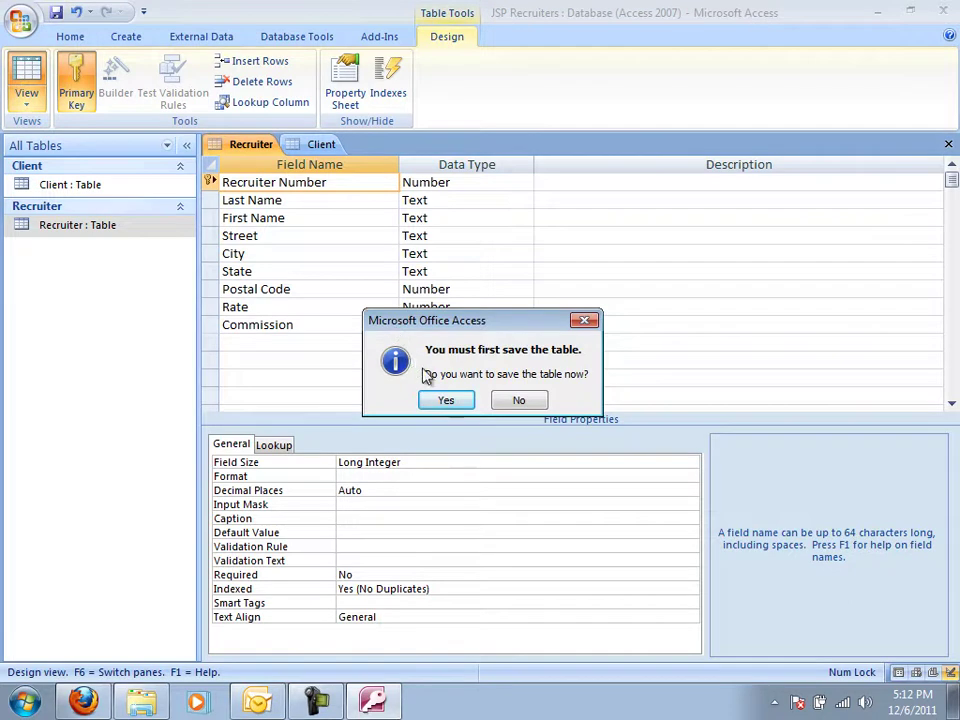
left_click(446, 401)
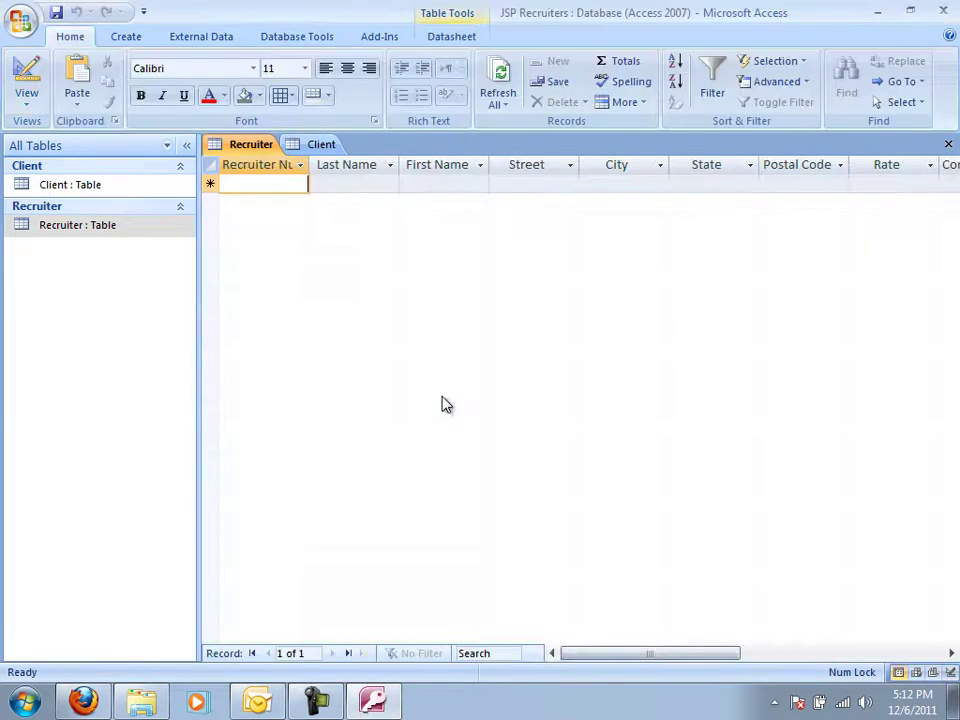
left_click(320, 145)
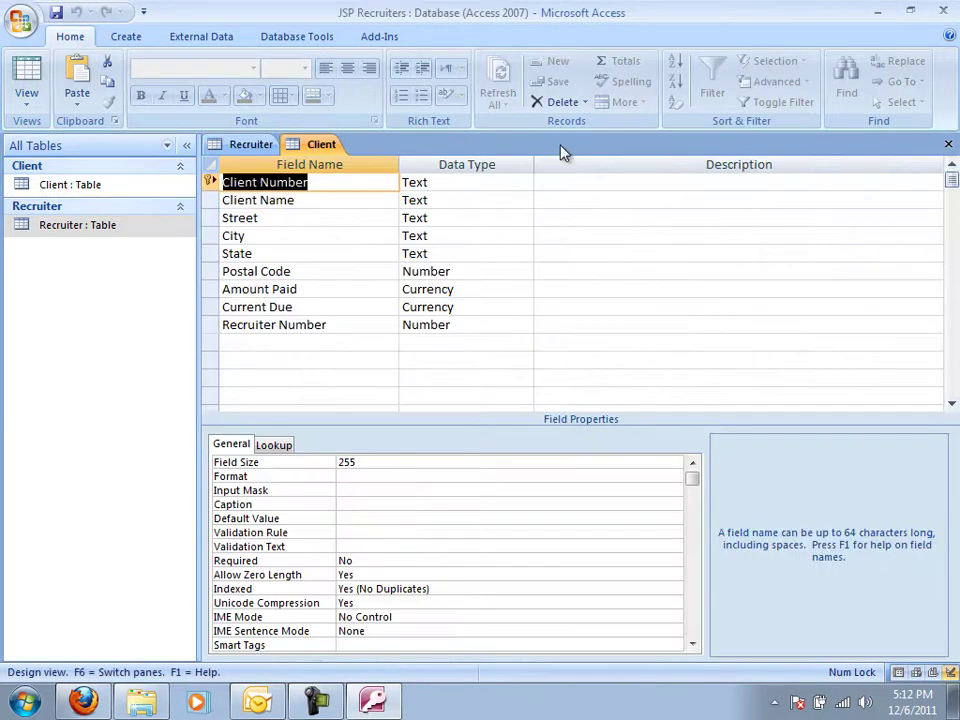
left_click(947, 145)
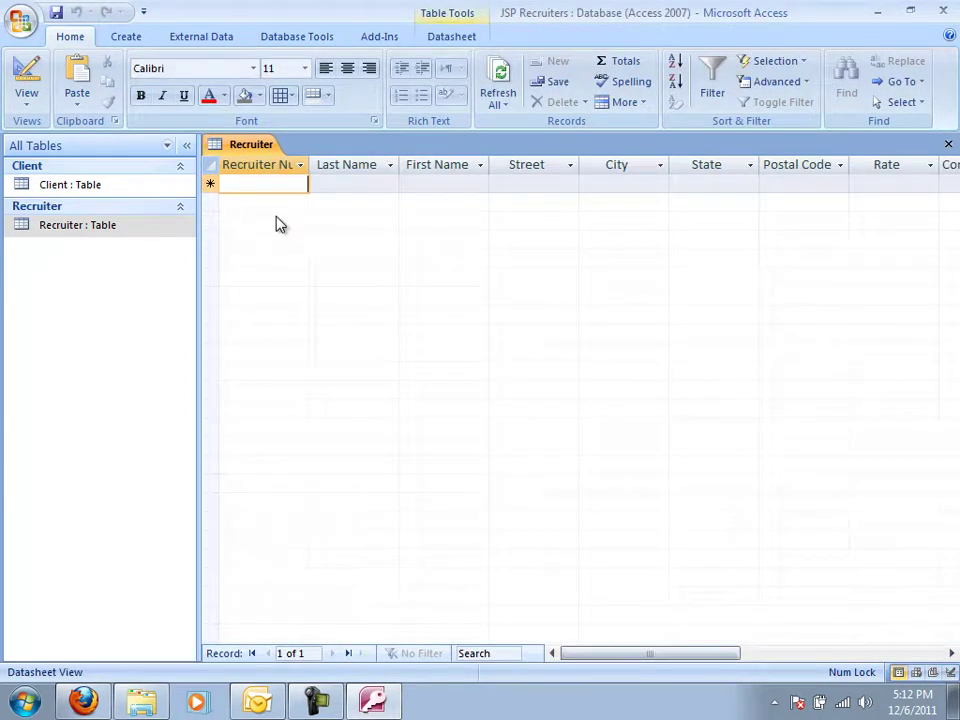
Enter recruiter number 21 with the recruiter's last name, first name and street.
type("21")
key("Tab")
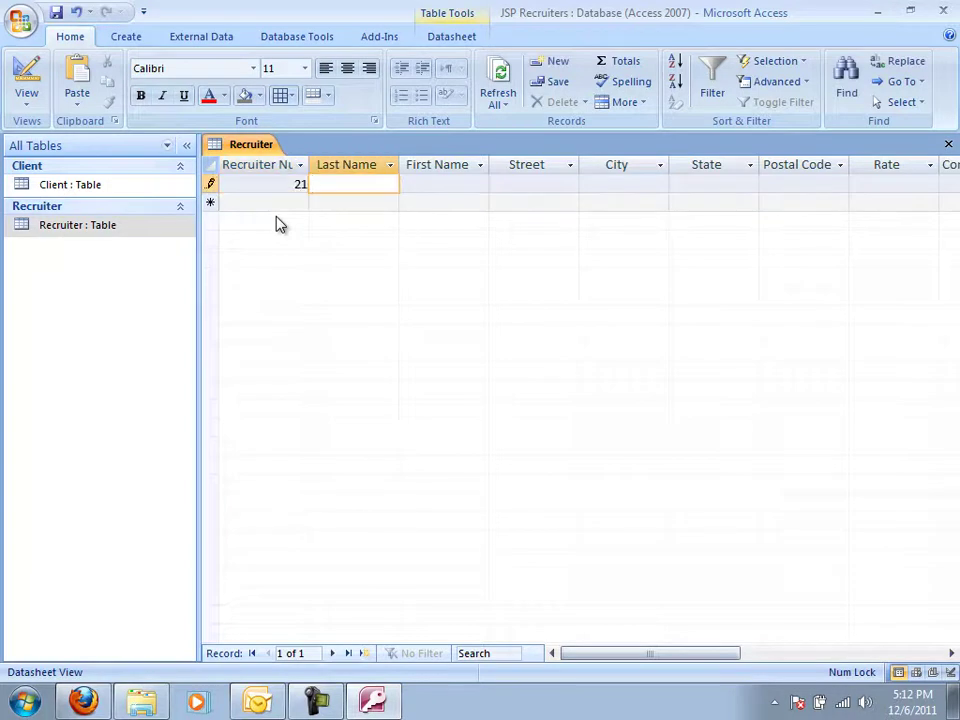
key("Tab")
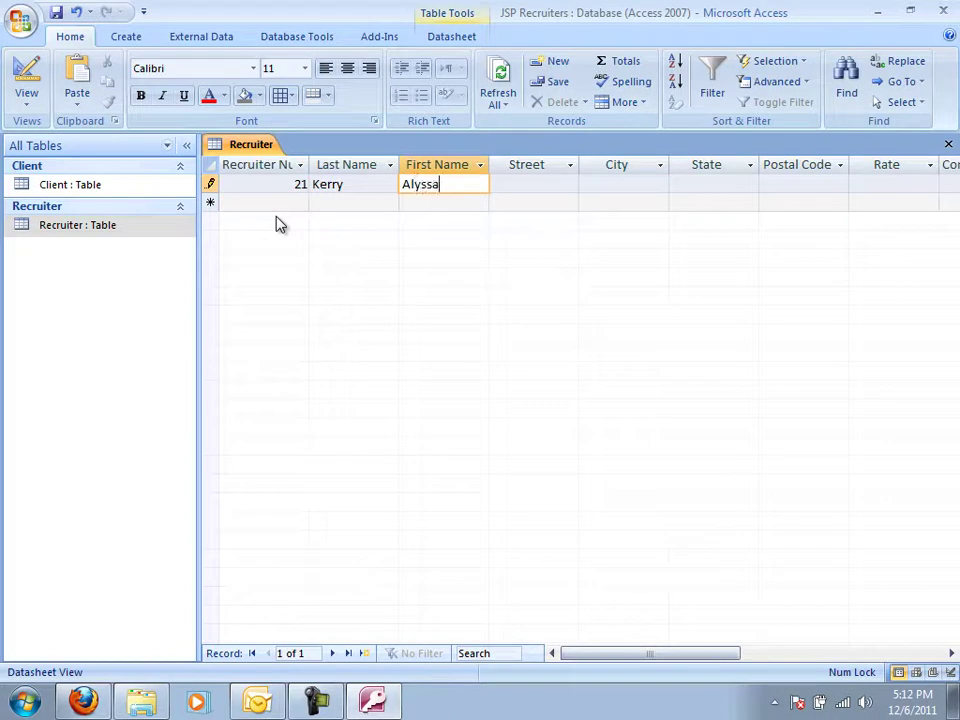
key("Tab")
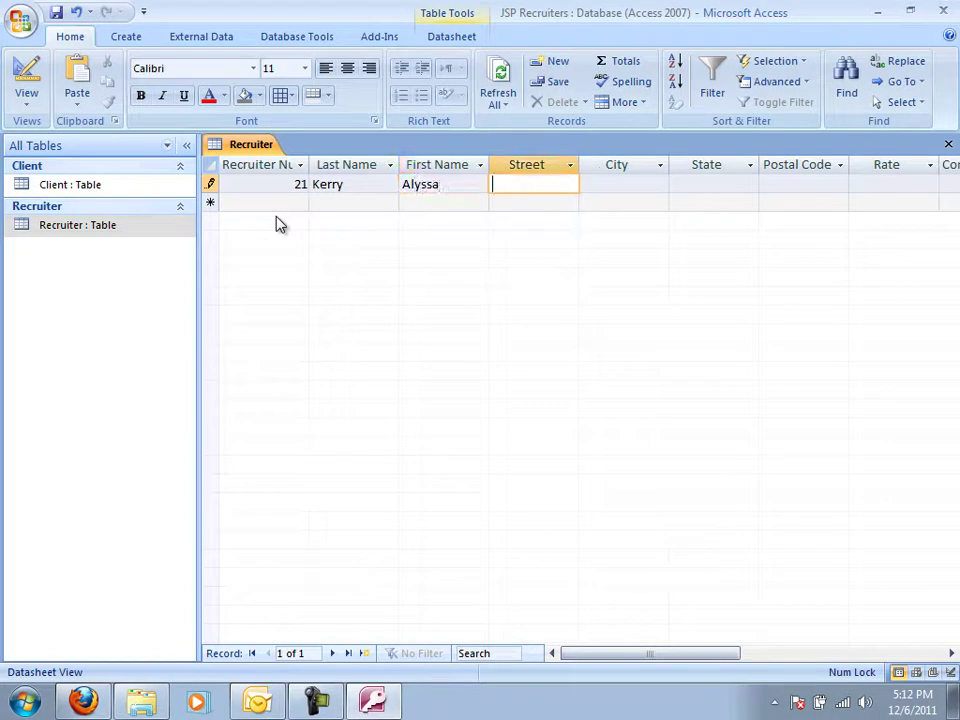
key("Tab")
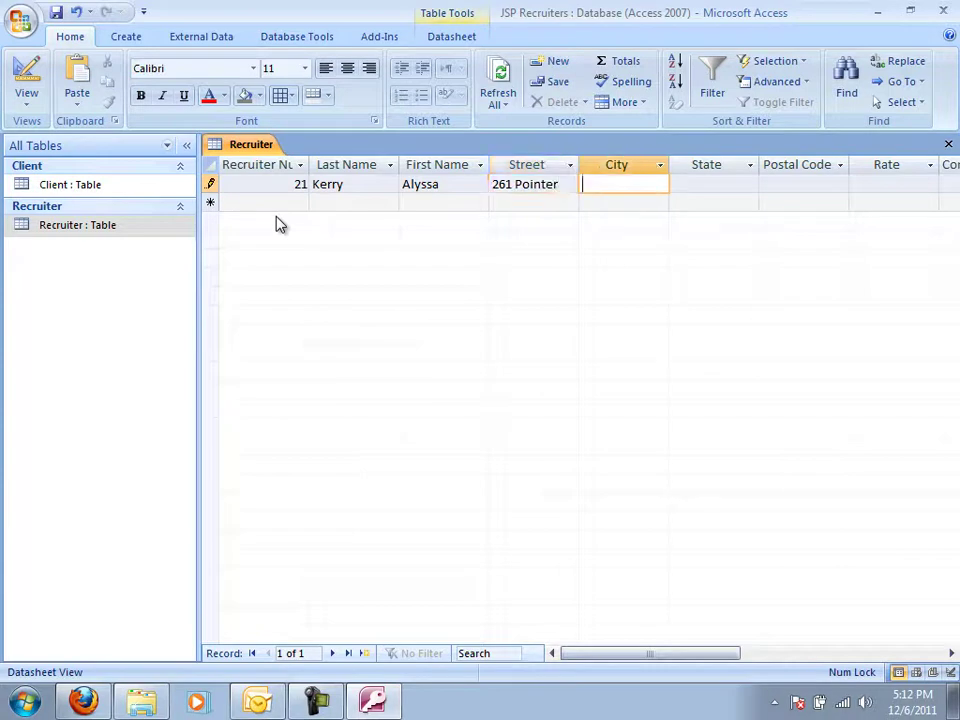
Fill in city, state and postal code, and enter a .10 rate, which stores as 0.
type("Tourin")
key("Tab")
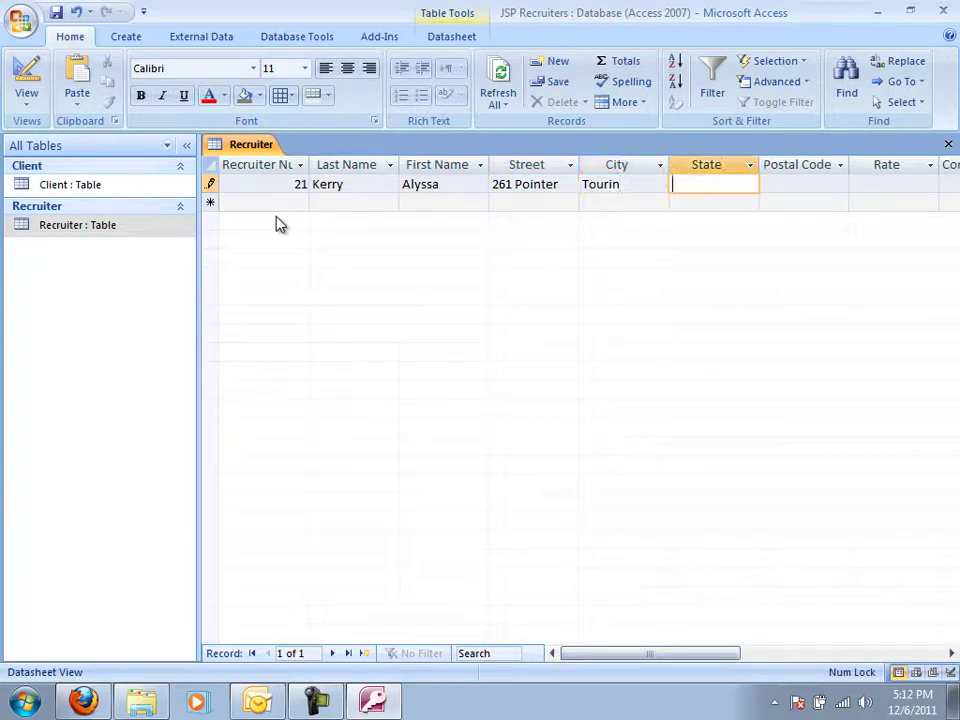
type("CO")
key("Tab")
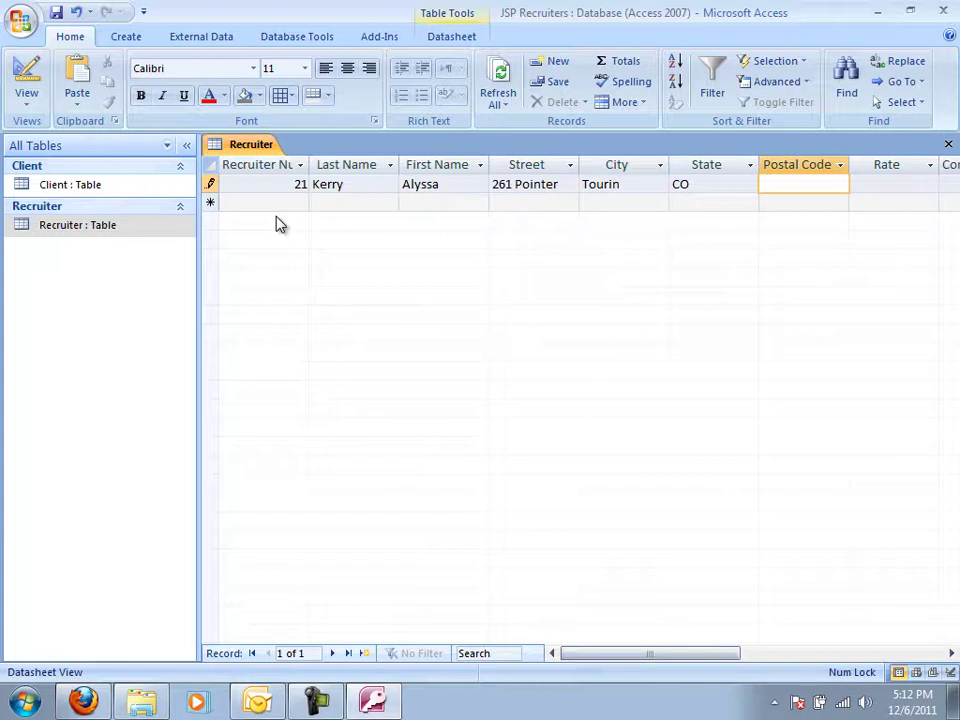
type("80416")
key("Tab")
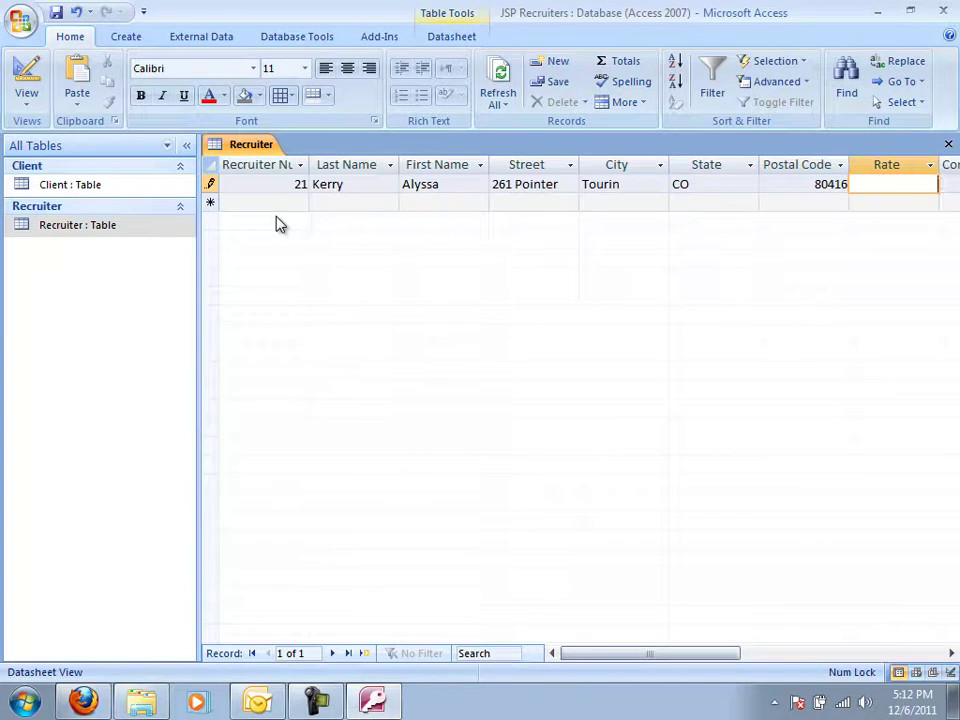
type(".10")
key("Tab")
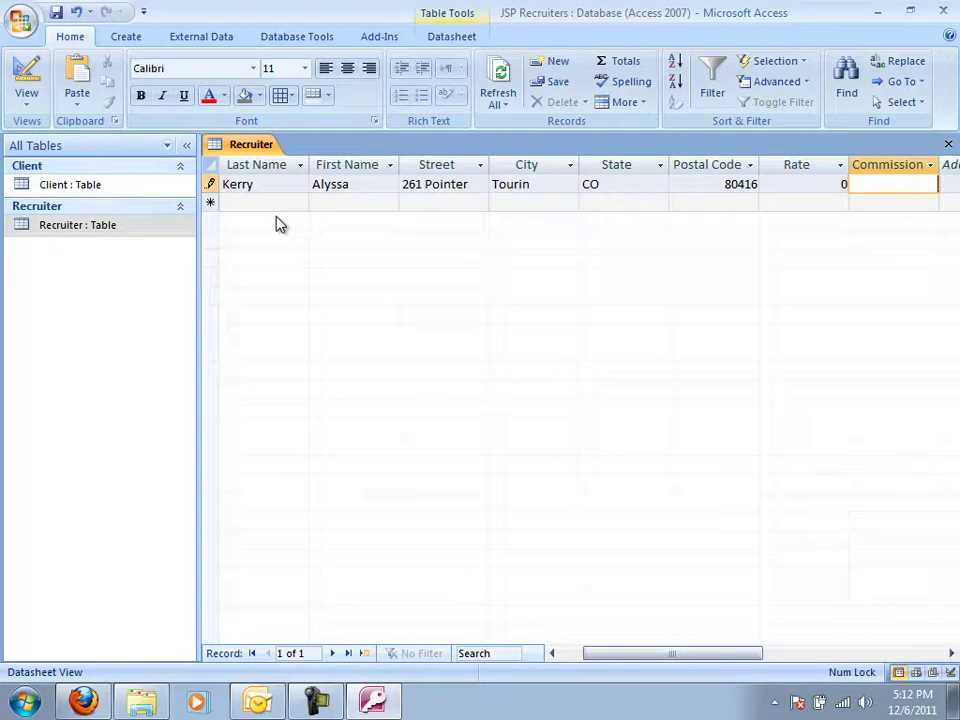
key("shift+Tab")
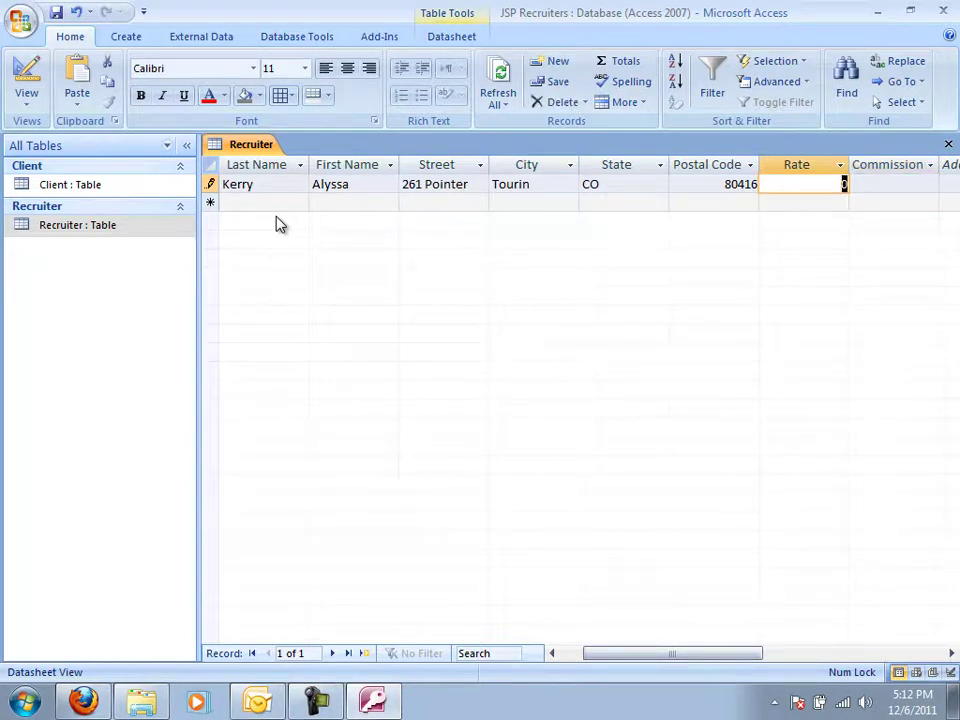
type(".10")
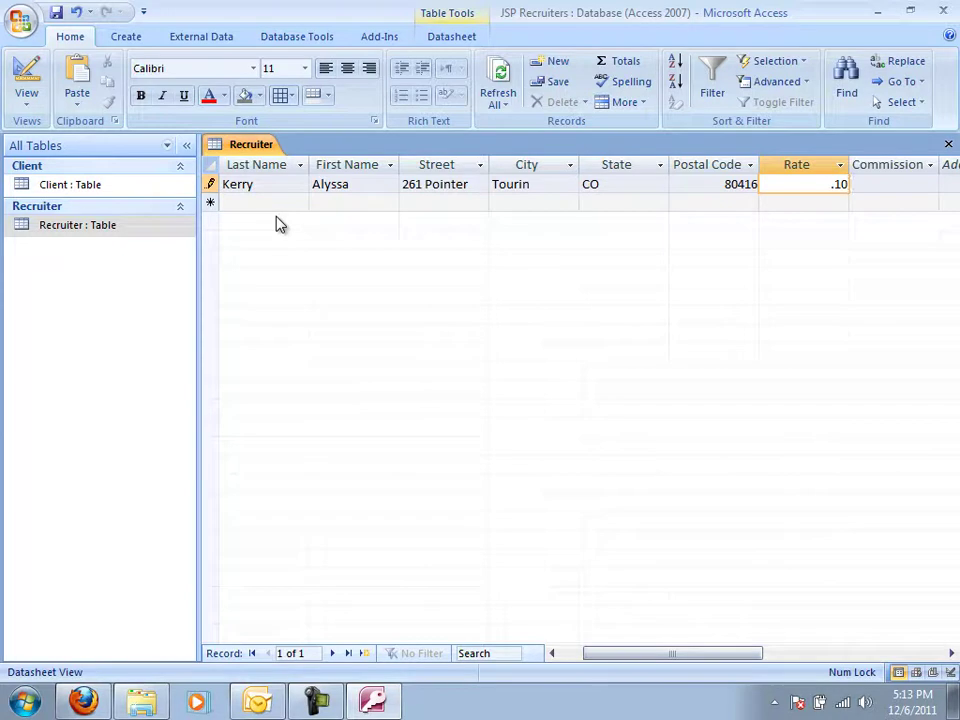
key("Tab")
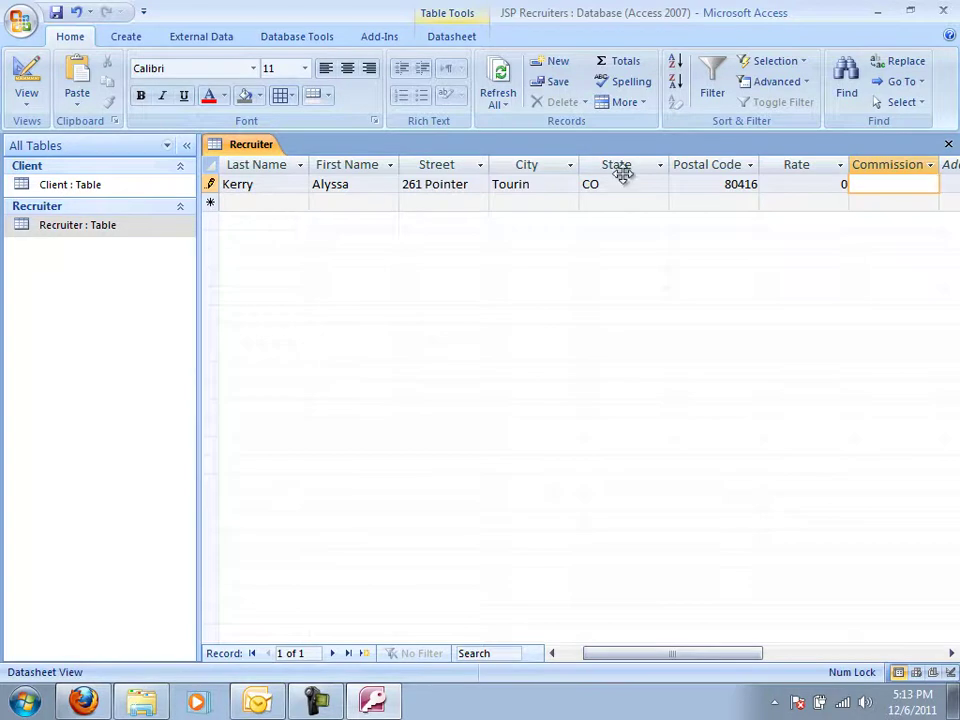
In Design view, give Rate a Single field size, Fixed format and 2 decimal places.
left_click(783, 187)
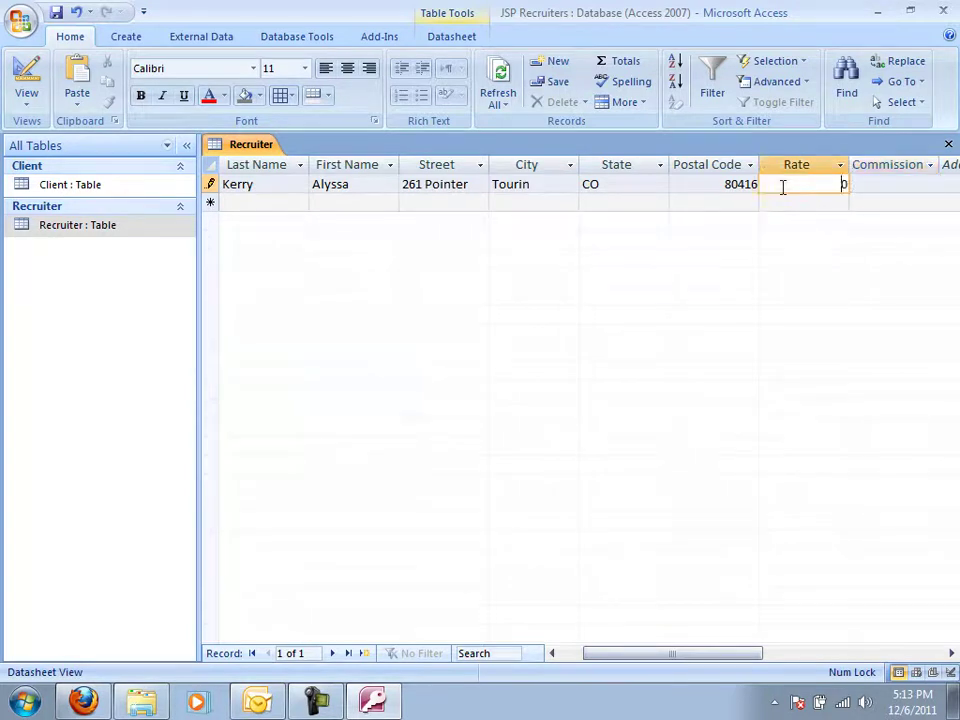
left_click(28, 75)
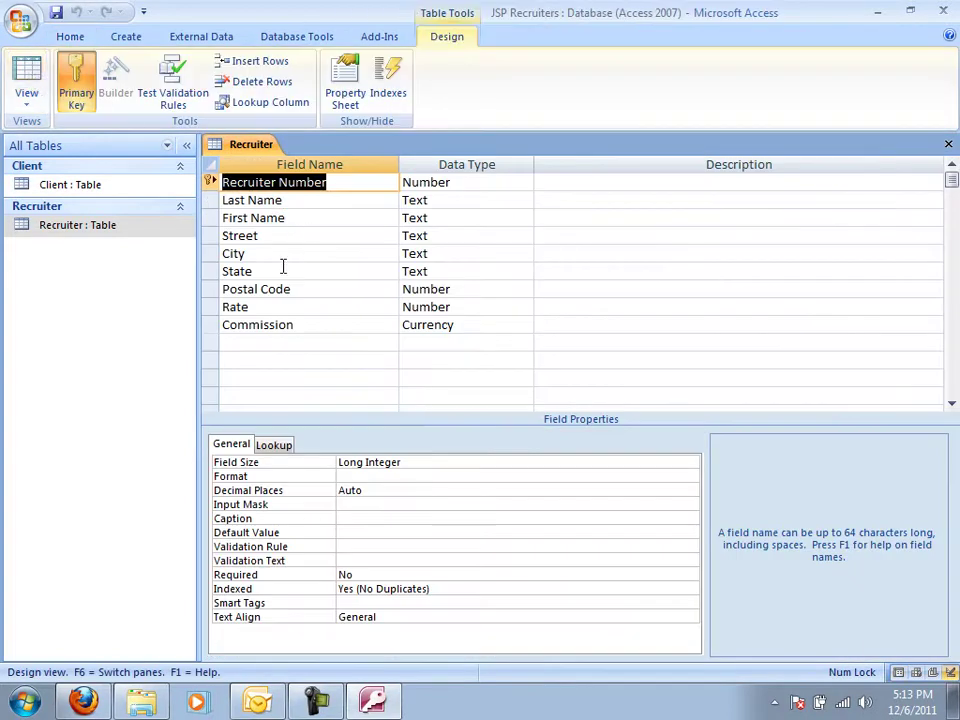
left_click(462, 308)
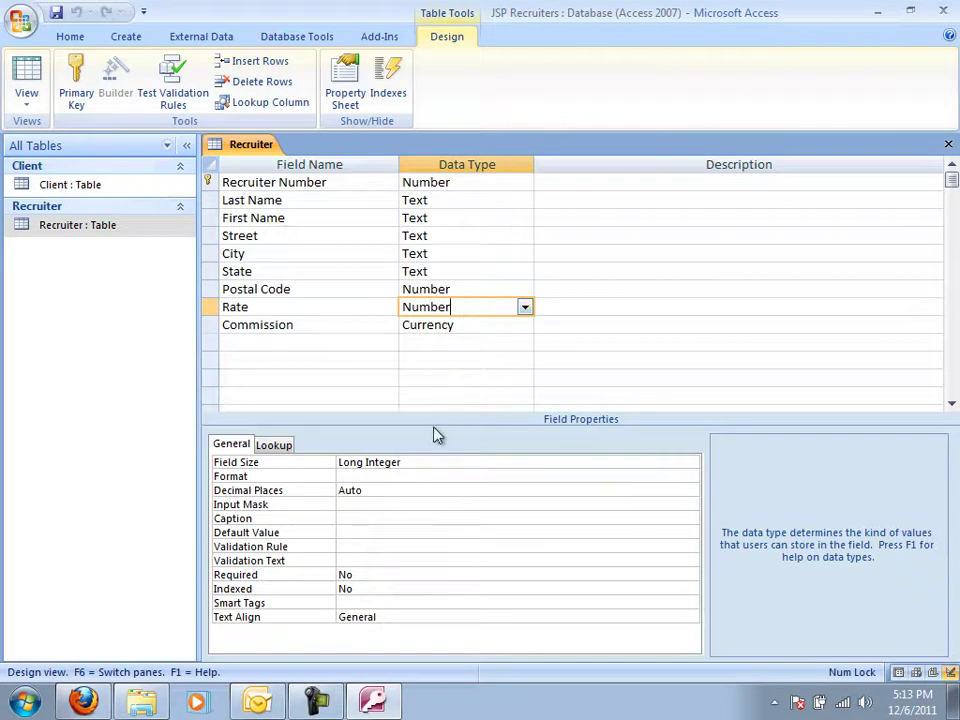
left_click(423, 462)
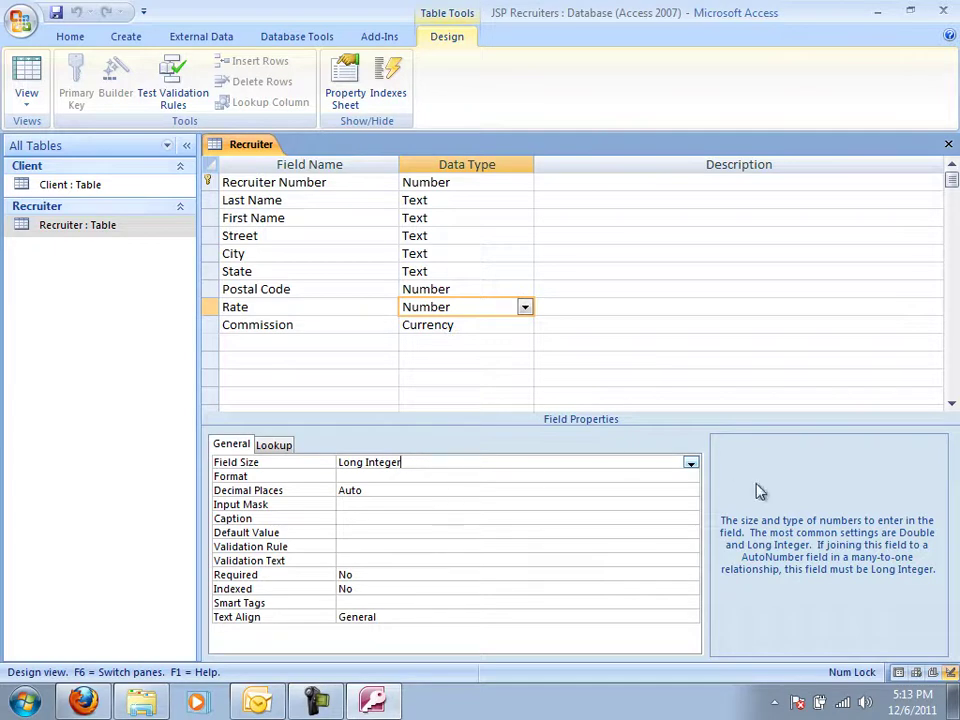
left_click(690, 465)
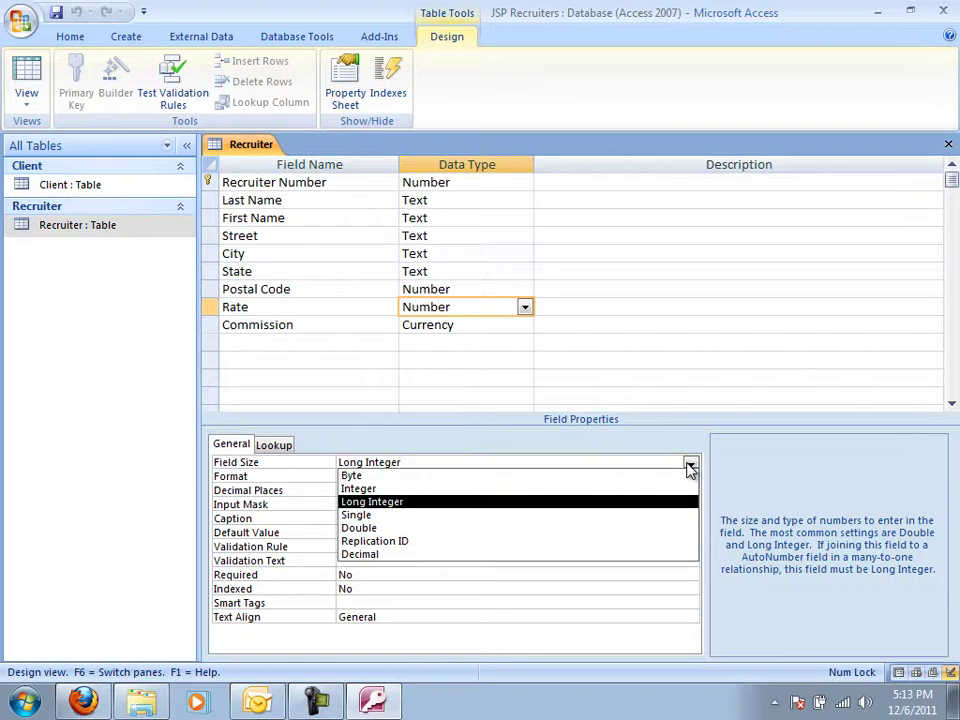
left_click(622, 527)
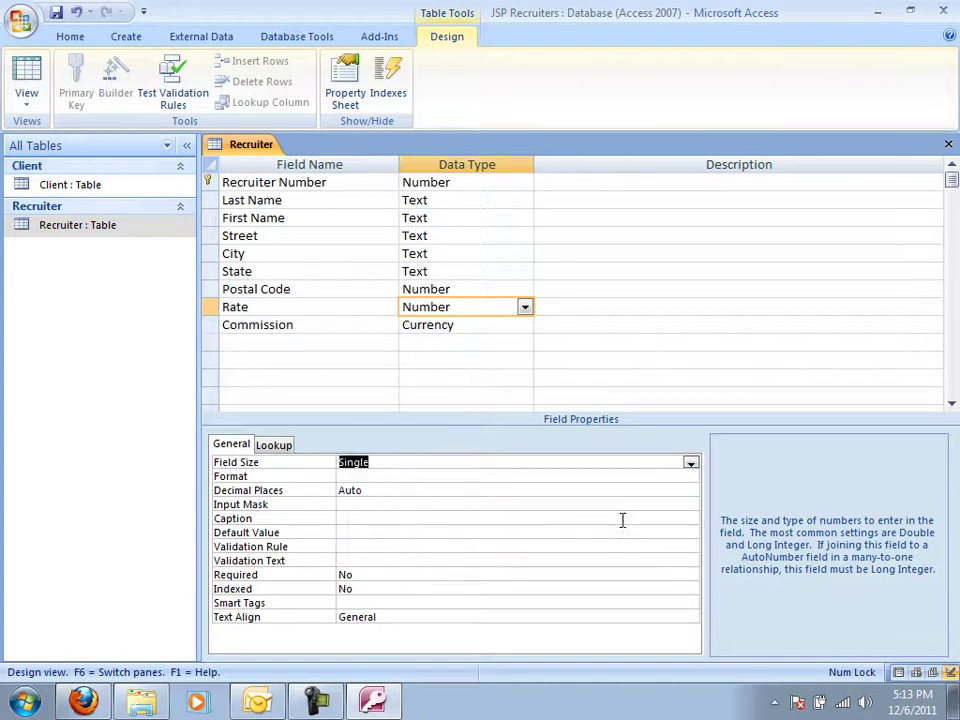
left_click(651, 473)
left_click(690, 477)
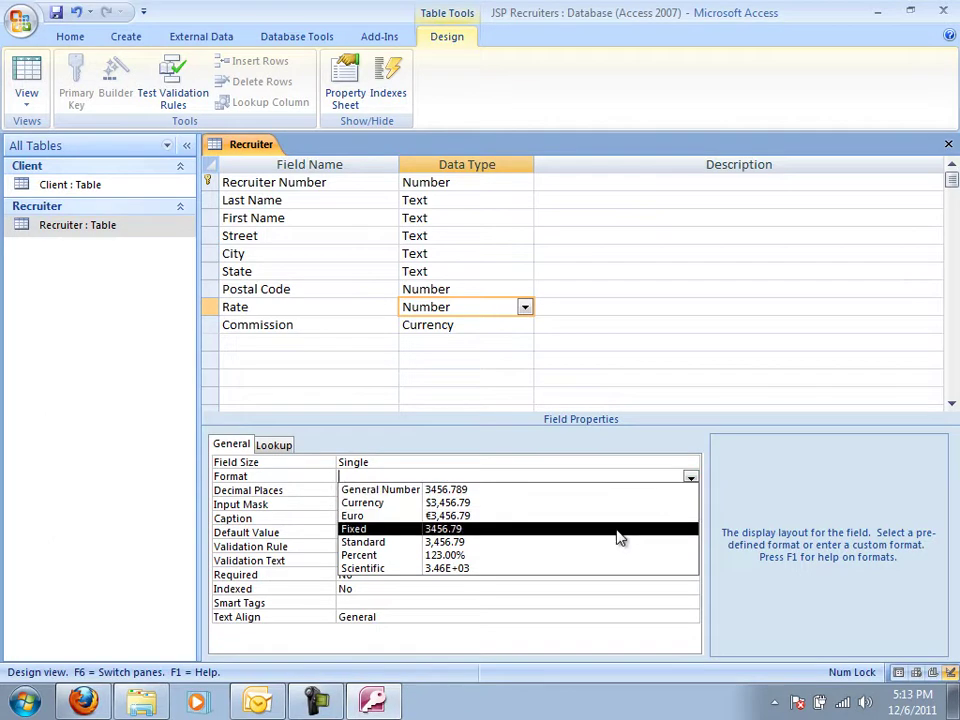
left_click(620, 535)
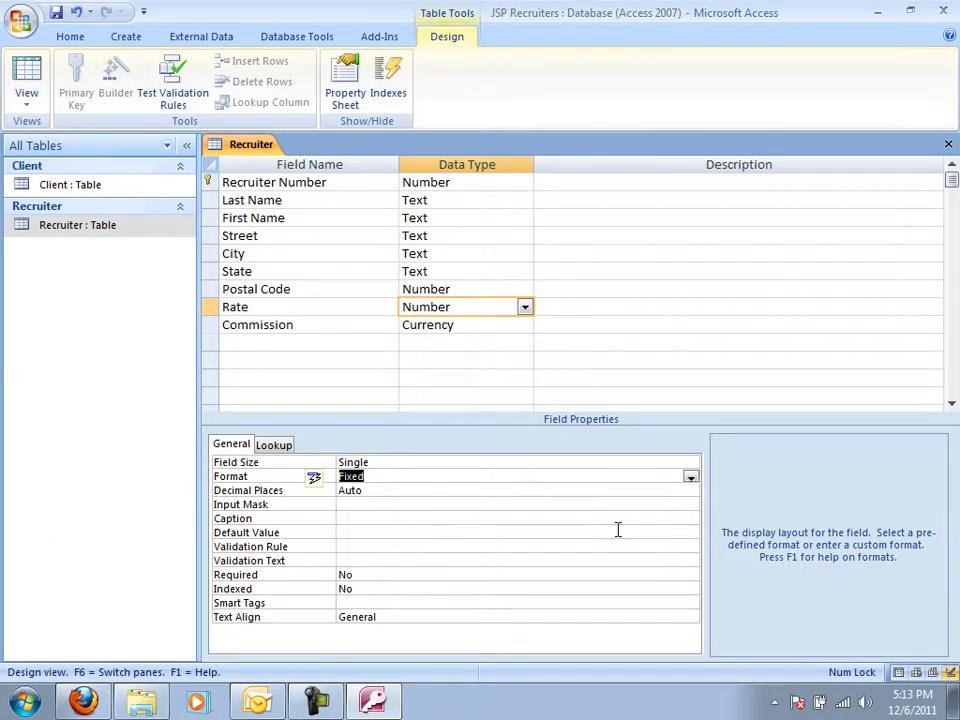
left_click(666, 490)
left_click(690, 491)
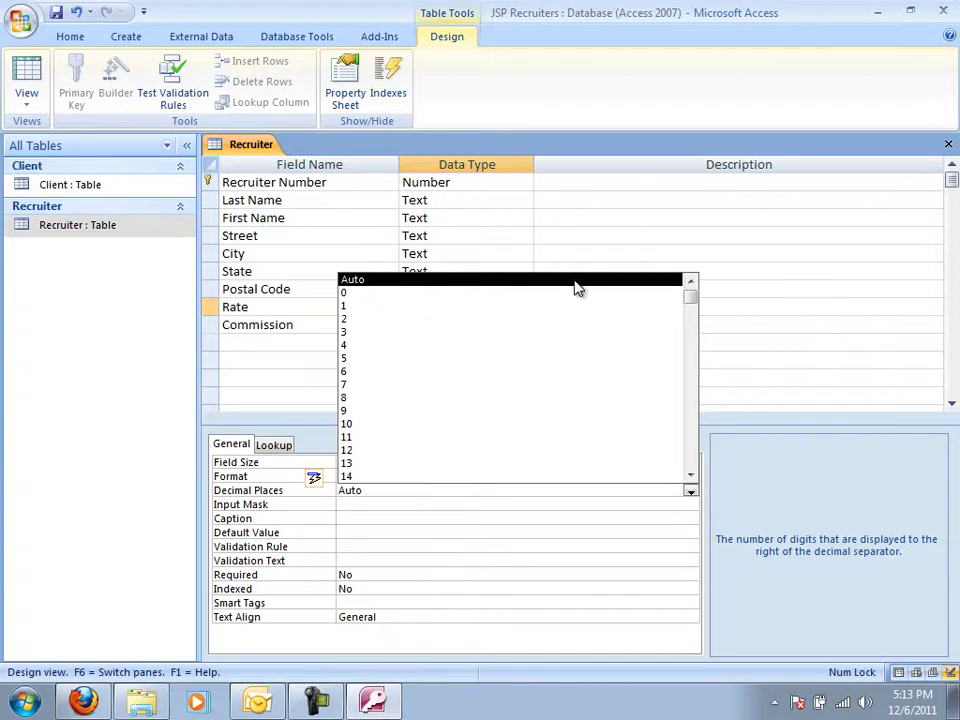
left_click(569, 319)
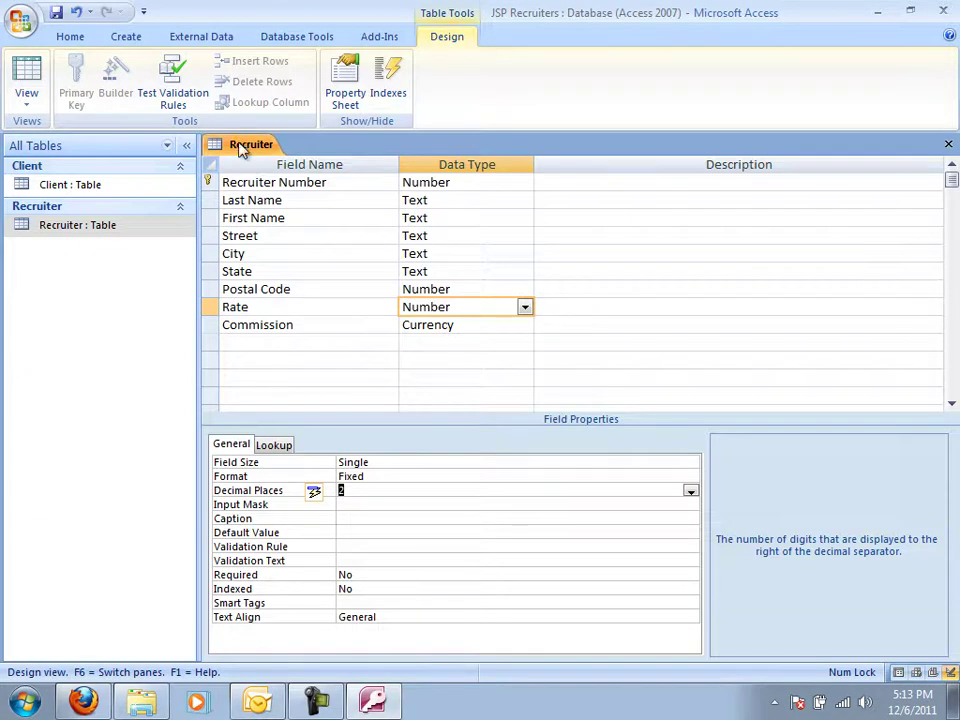
Save the design, then record recruiter 21's rate as 0.10 and commission as 17600.
left_click(29, 76)
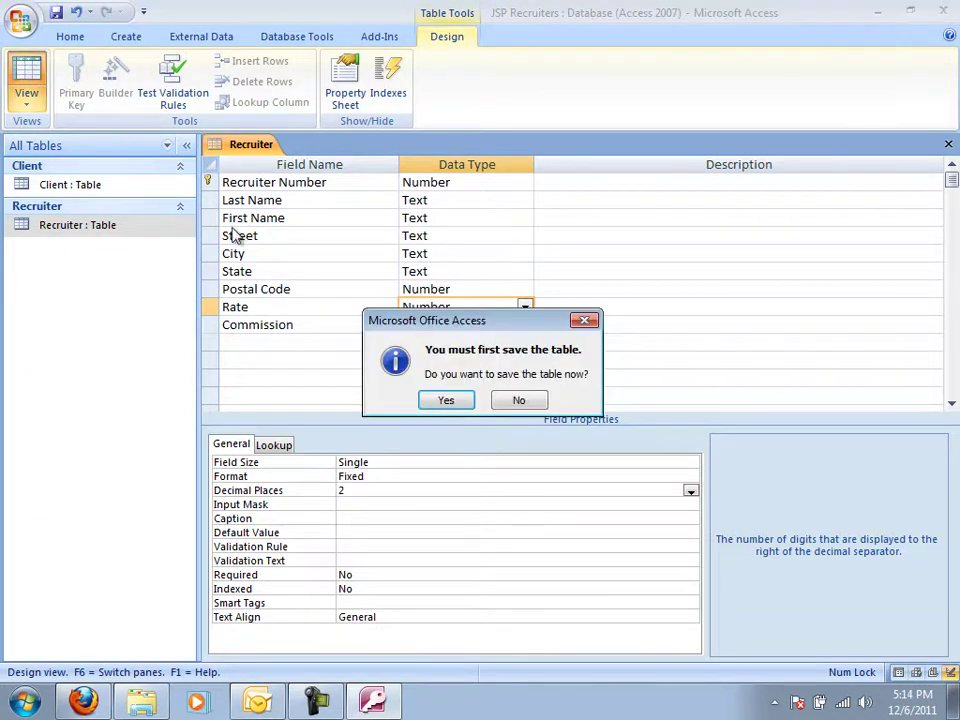
left_click(445, 400)
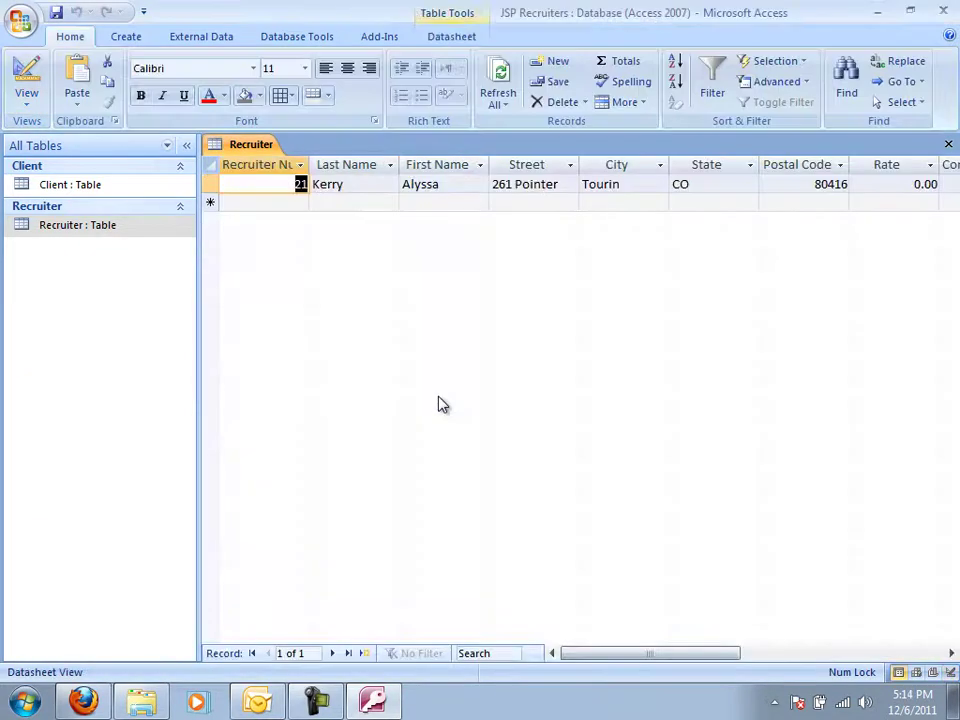
left_click(916, 184)
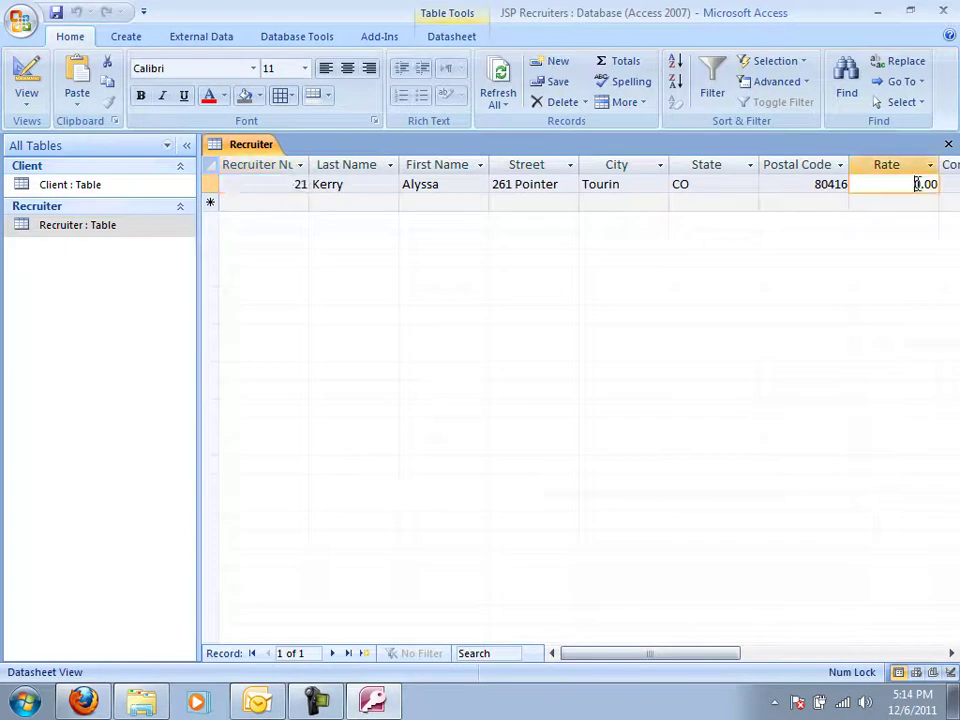
key("Delete")
key("Delete")
key("Delete")
key("Delete")
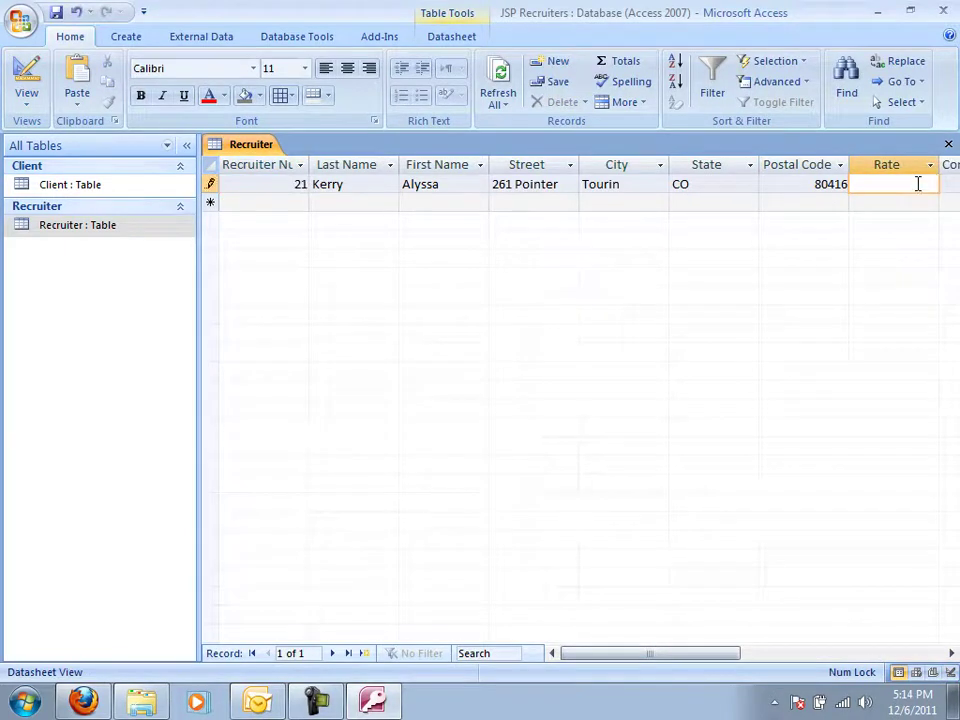
type(".10")
key("Tab")
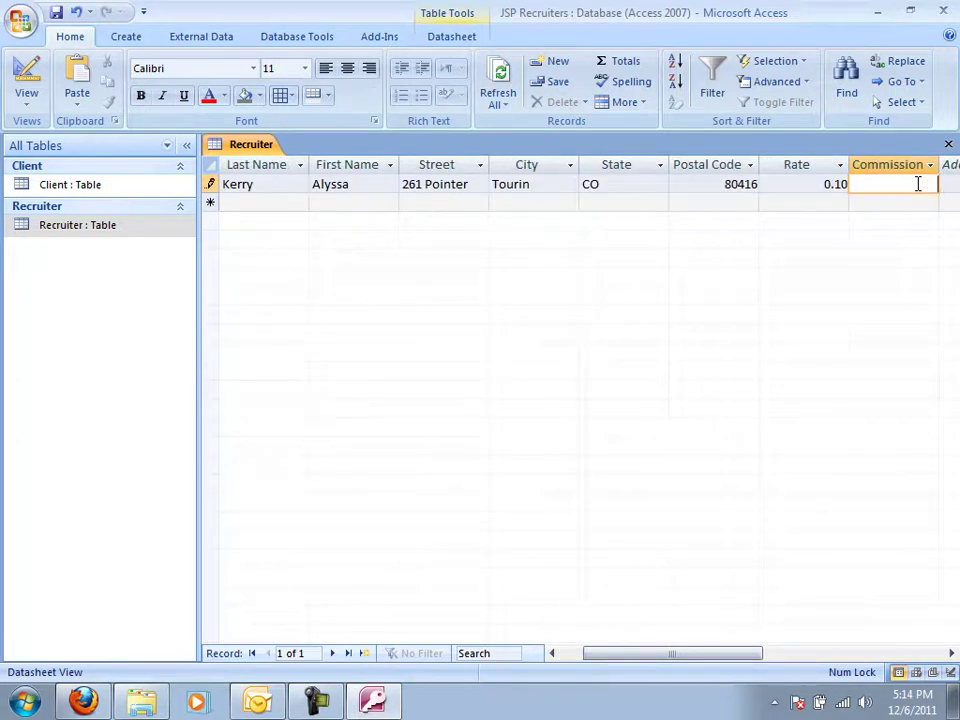
type("17600")
key("Tab")
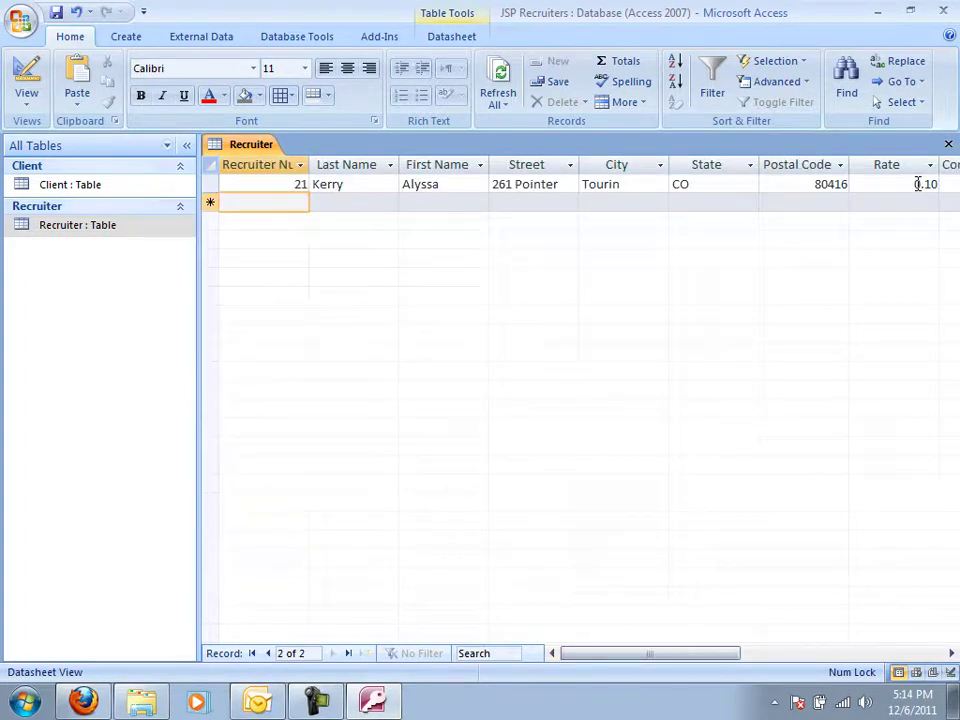
left_click_drag(688, 655, 632, 638)
Close and reopen the Recruiter table, then create a split form from it.
left_click(948, 147)
double_click(78, 225)
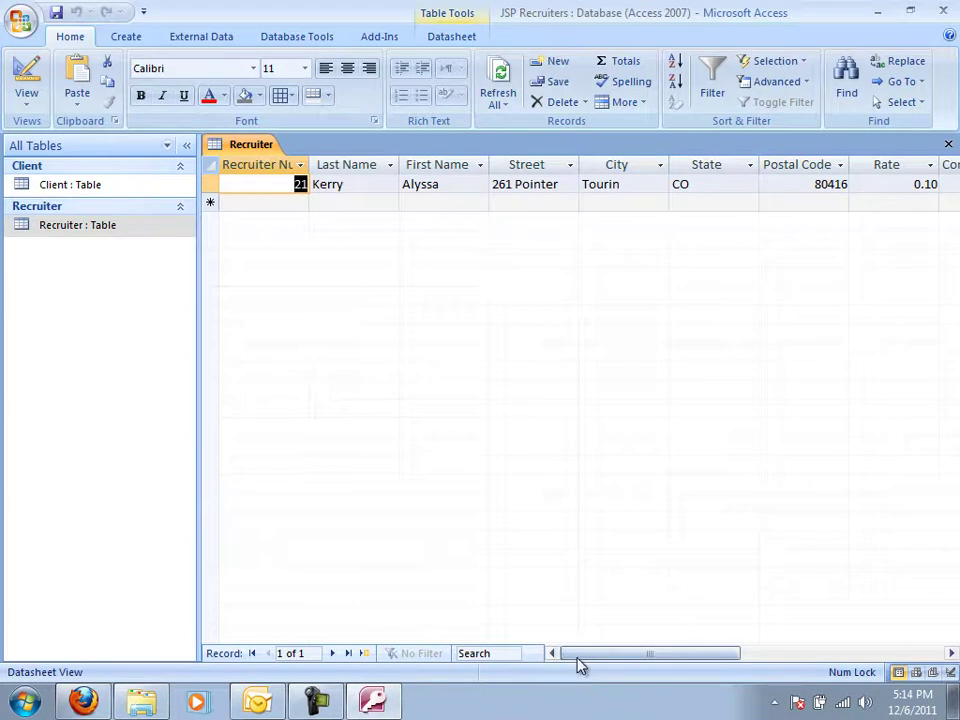
left_click_drag(578, 659, 504, 658)
left_click(948, 144)
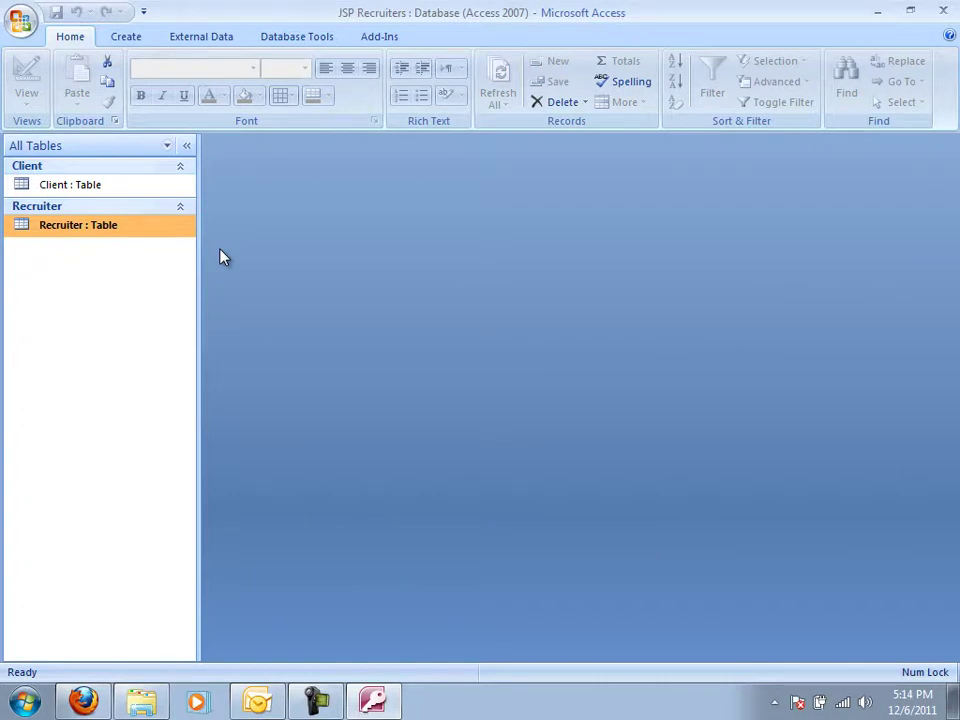
left_click(118, 44)
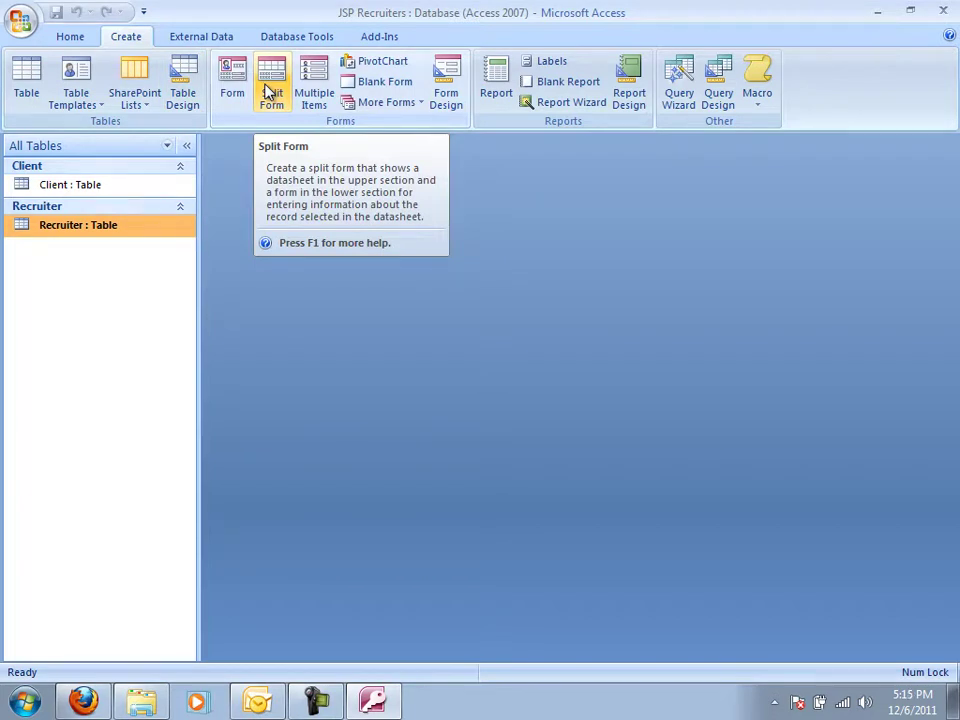
left_click(268, 92)
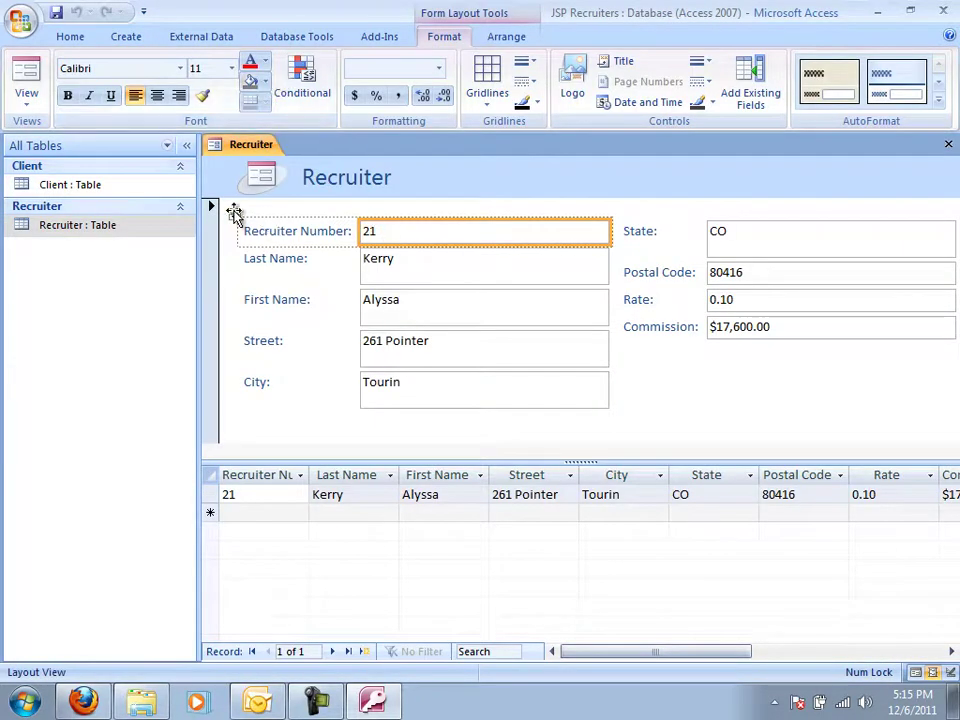
In Layout View, narrow the left text-box column and the State-through-Commission column of the Recruiter form.
mouse_move(605, 231)
left_mouse_down()
mouse_move(566, 231)
mouse_move(606, 216)
mouse_move(590, 218)
left_mouse_up()
left_click(730, 251)
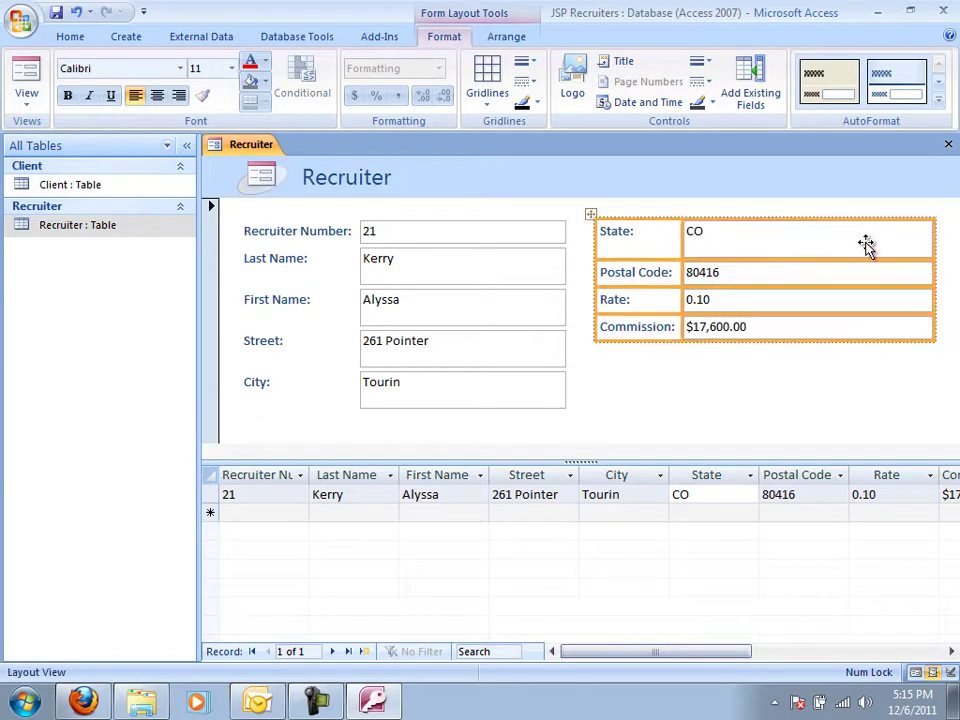
mouse_move(931, 246)
left_mouse_down()
mouse_move(872, 242)
mouse_move(926, 240)
left_mouse_up()
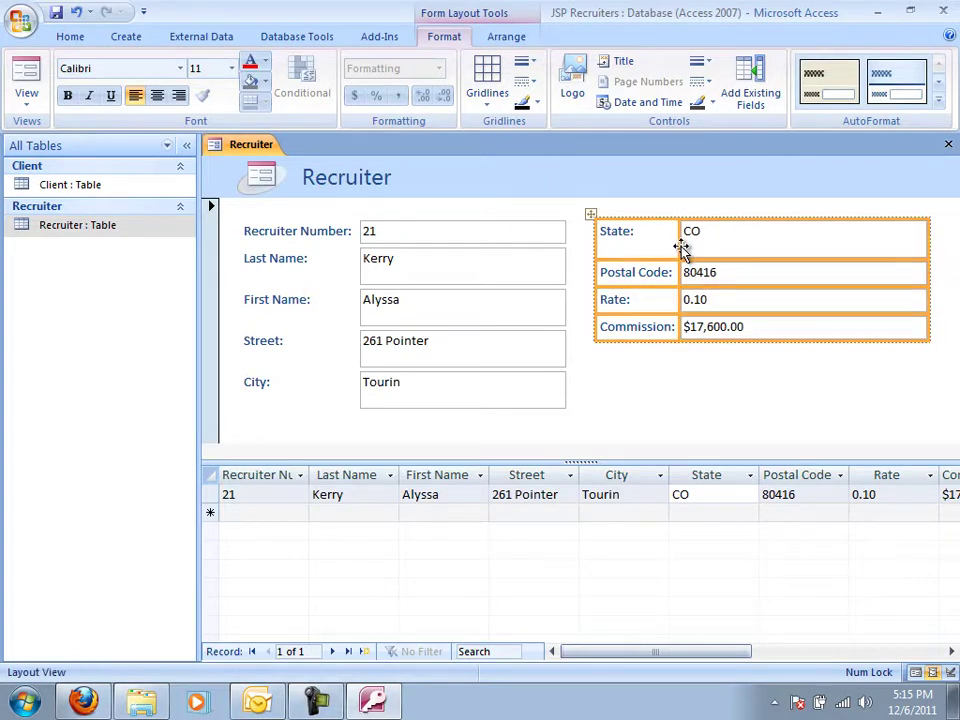
left_click(764, 241)
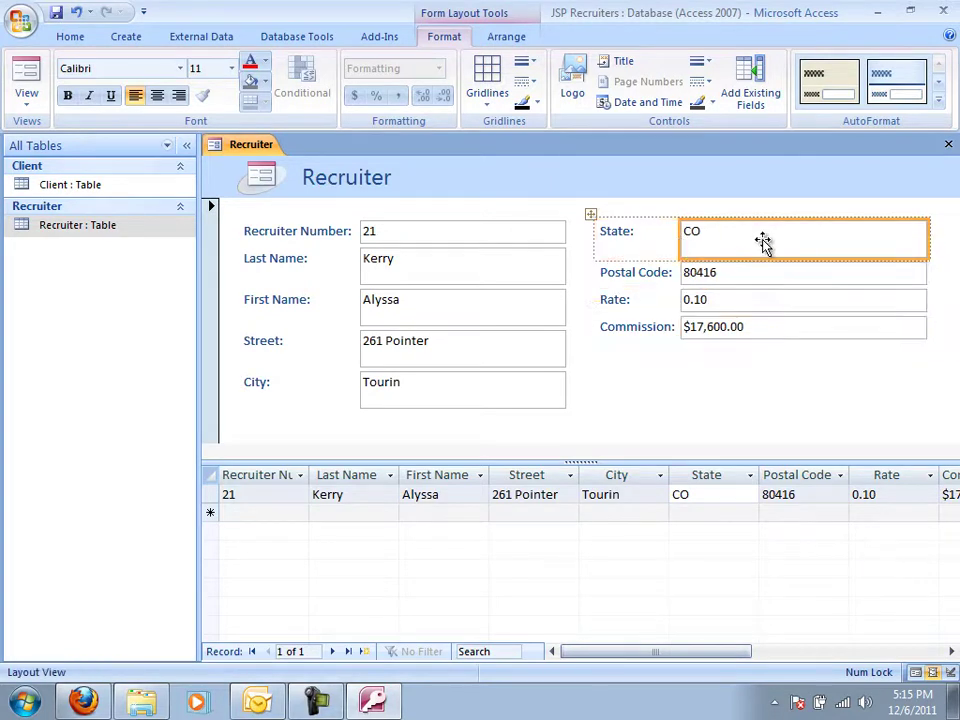
left_click_drag(928, 234, 862, 236)
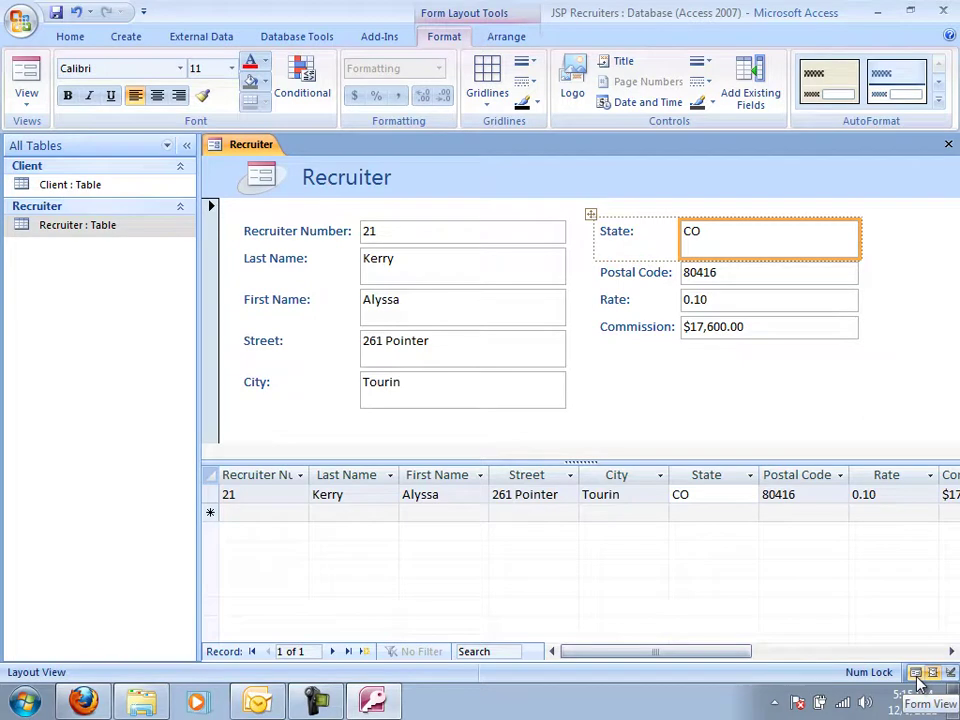
Switch the Recruiter form to Form View and tab past Commission to a blank new record.
left_click(18, 106)
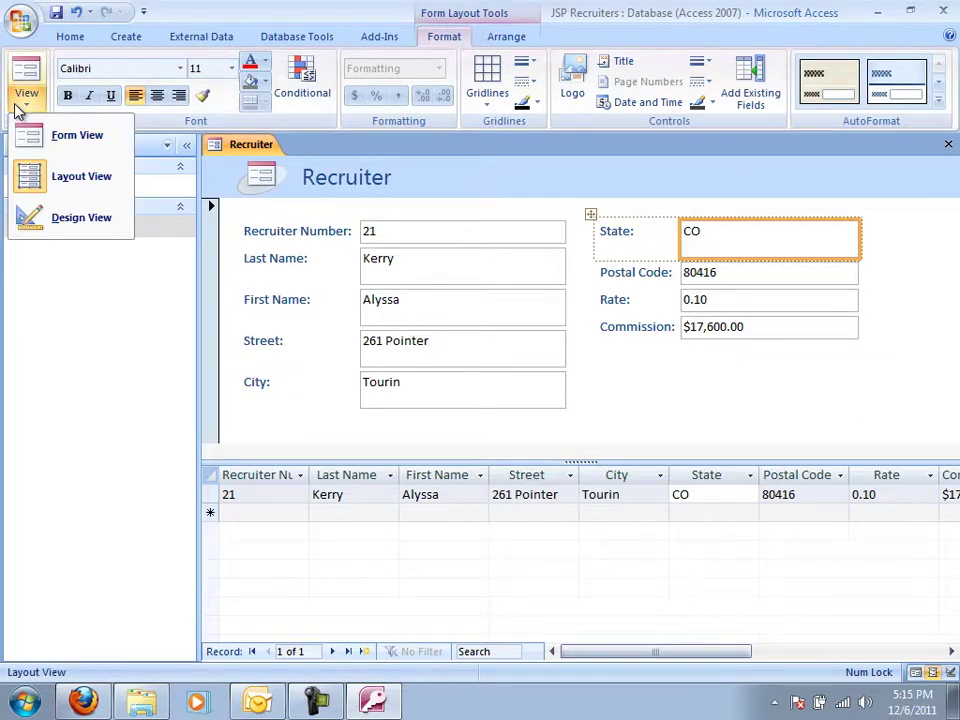
left_click(36, 135)
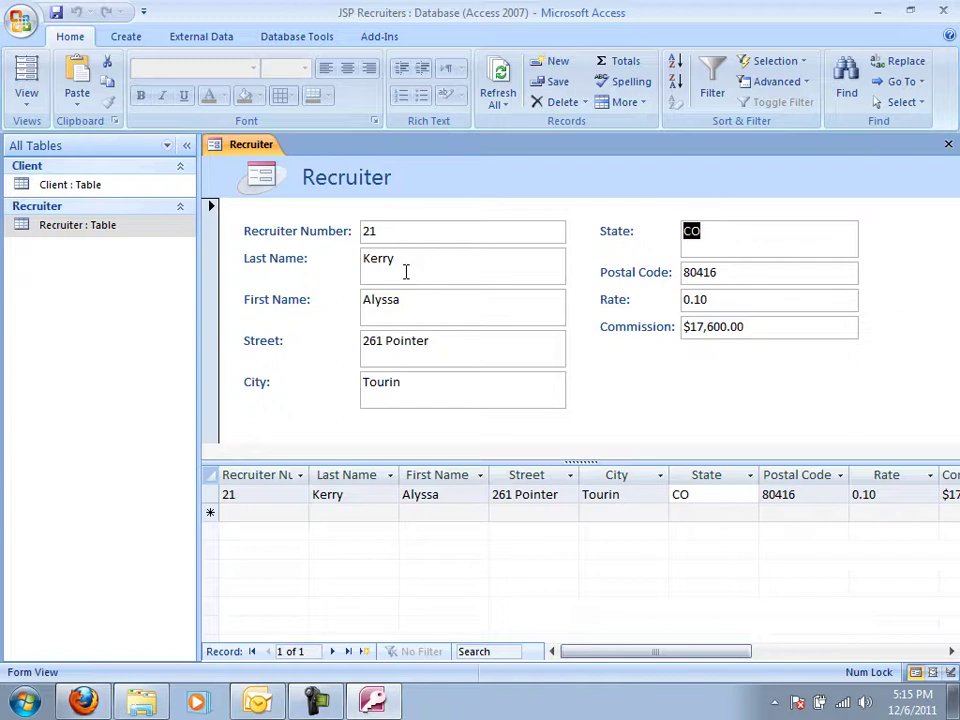
key("Tab")
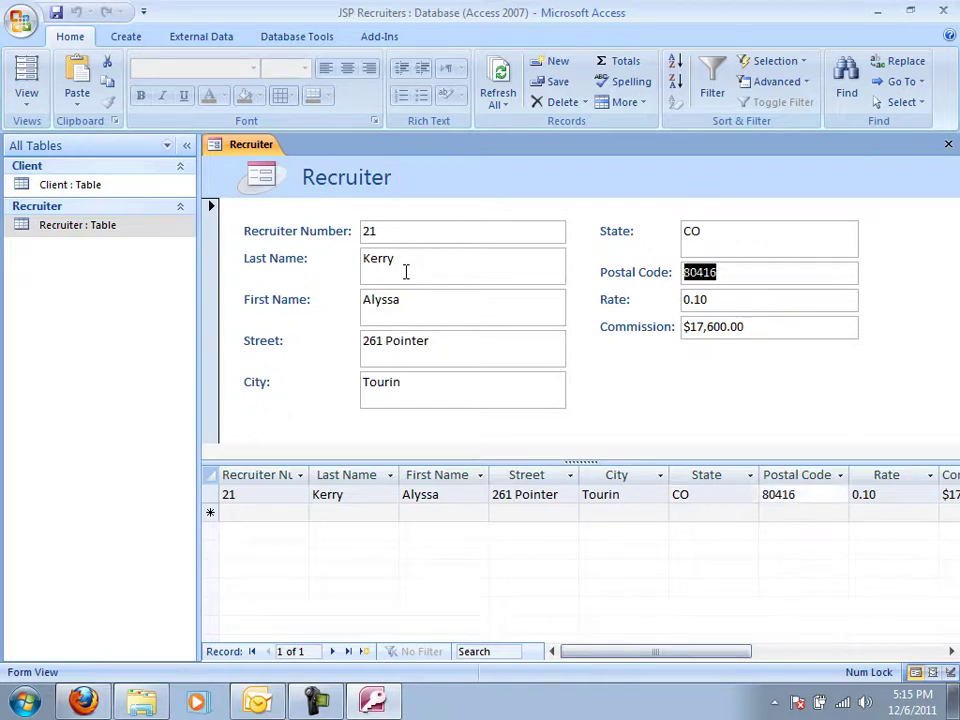
key("Tab")
key("shift+Tab")
key("shift+Tab")
key("Tab")
key("Tab")
key("Tab")
key("shift+Tab")
key("shift+Tab")
key("Tab")
key("Tab")
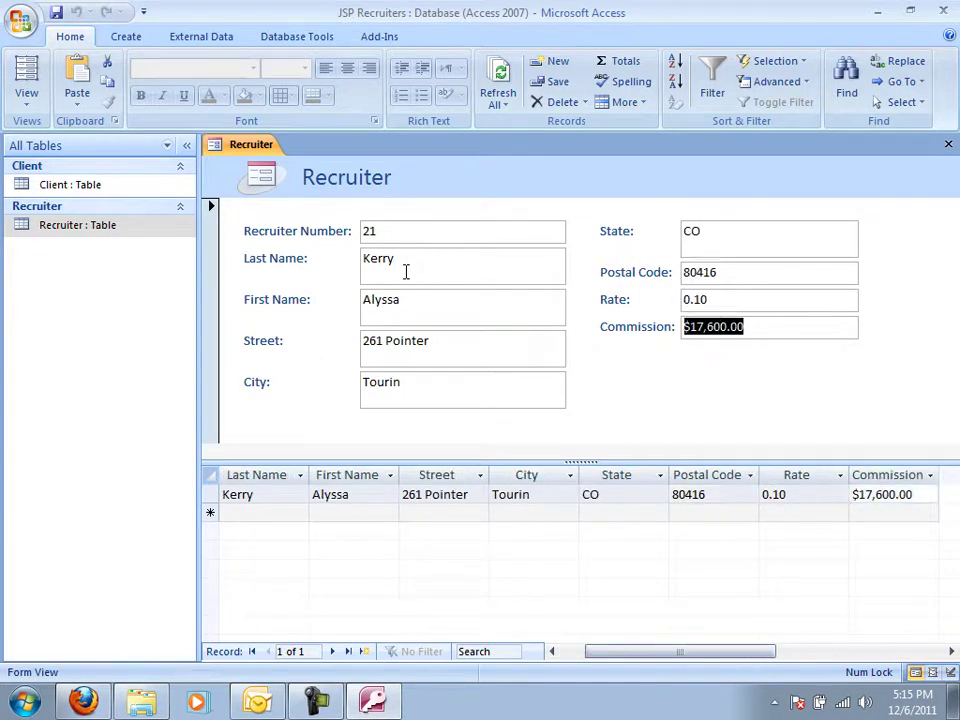
key("Tab")
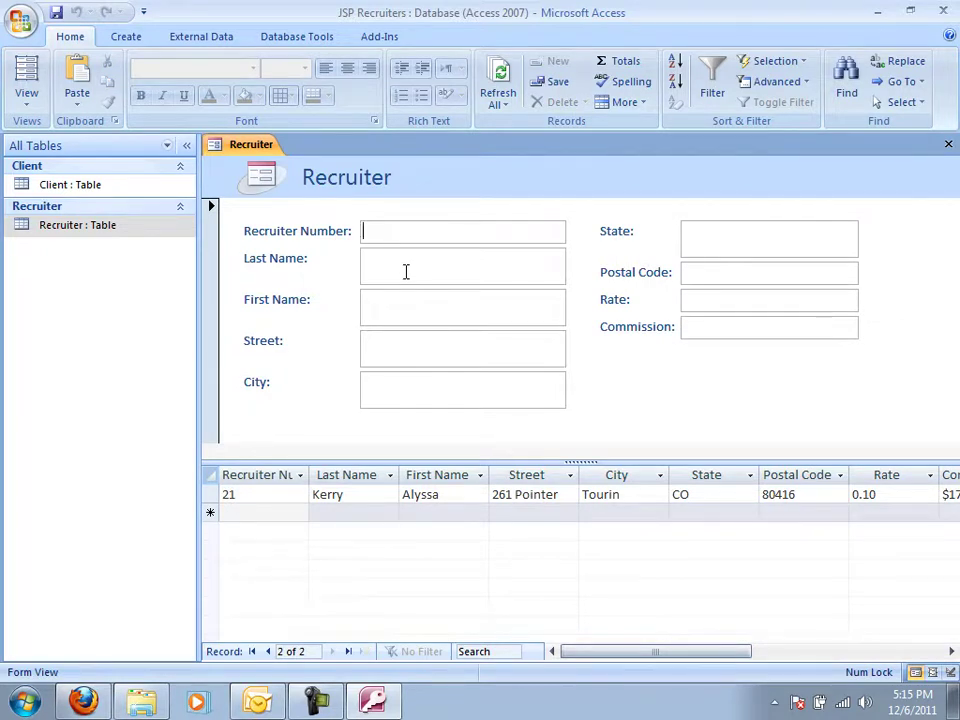
Enter recruiter number 24 with the recruiter's last name, first name and street address.
type("24")
key("Tab")
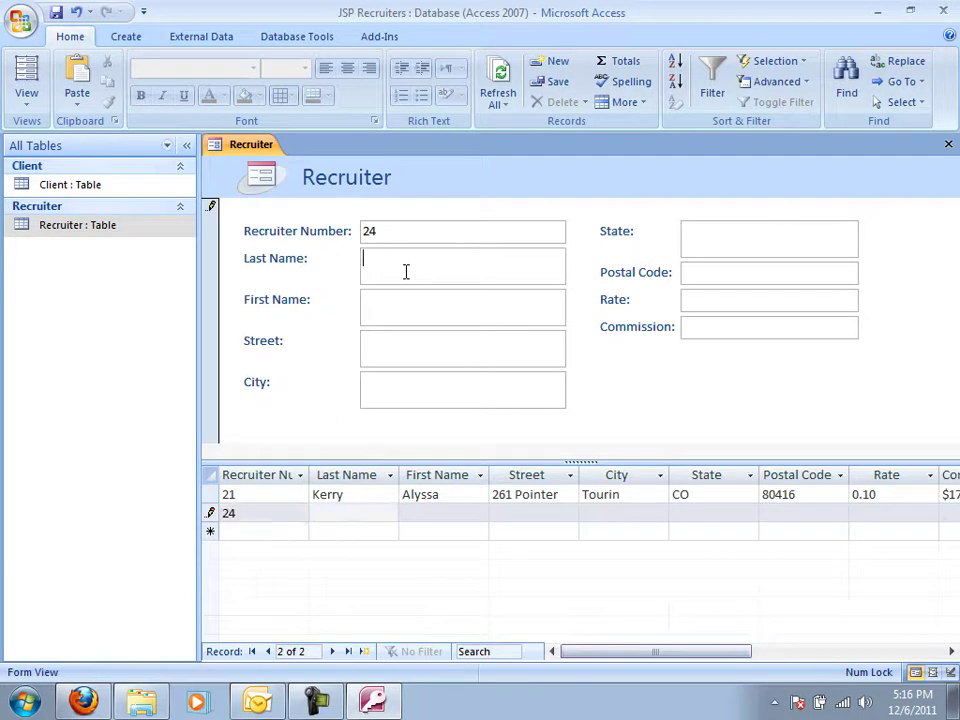
key("Tab")
key("Tab")
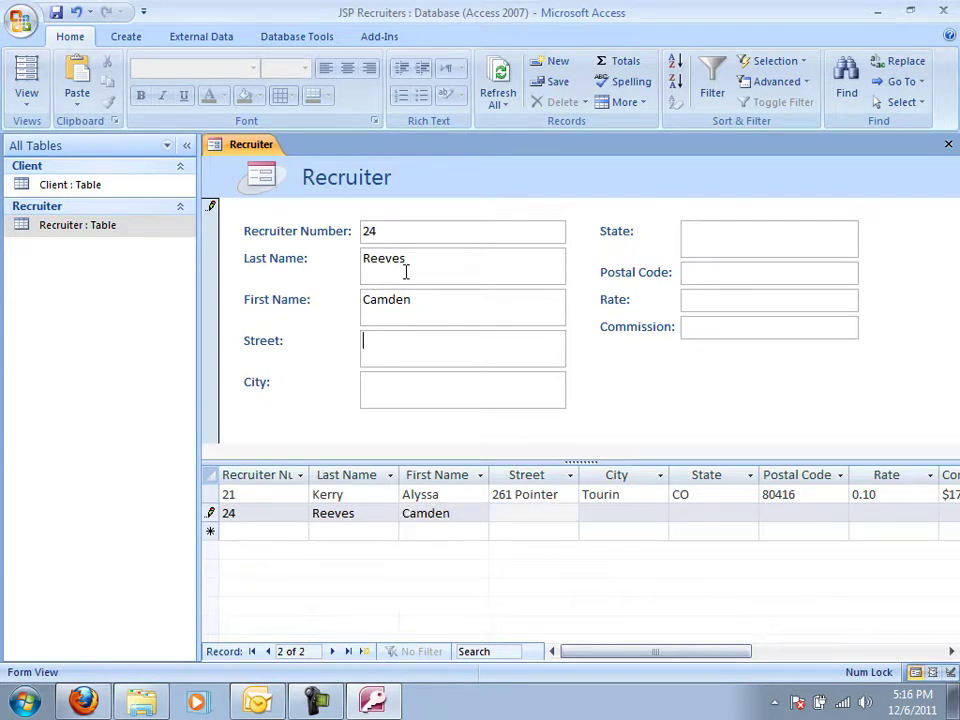
key("Tab")
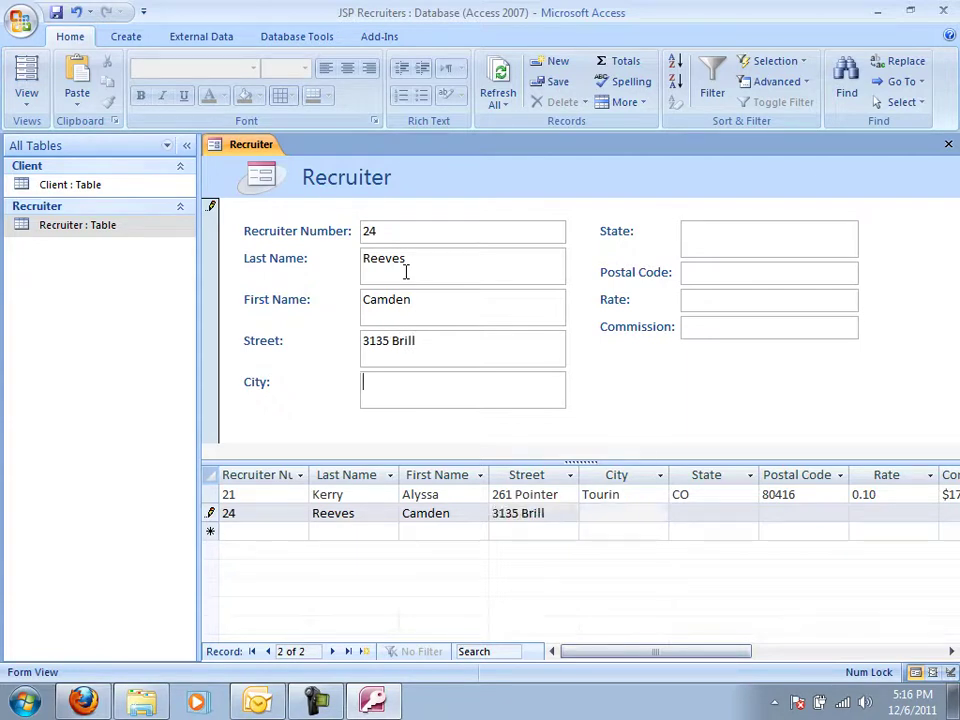
Complete the record with city Denton, state CO, the postal code, rate 0.10 and commission 19900.
type("Denton")
key("Tab")
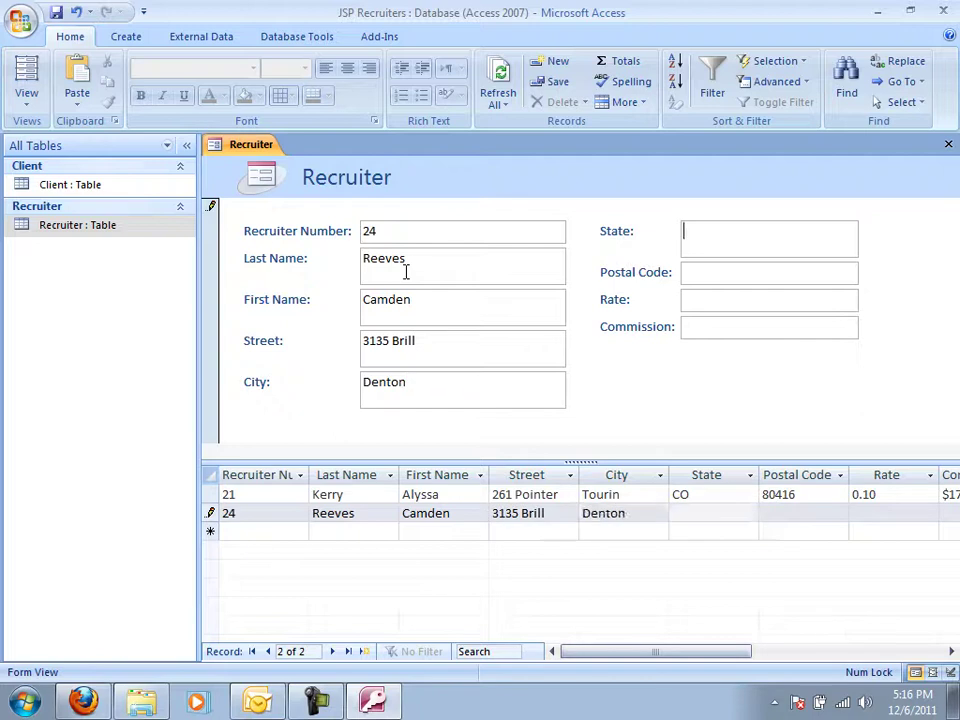
type("CO")
key("Tab")
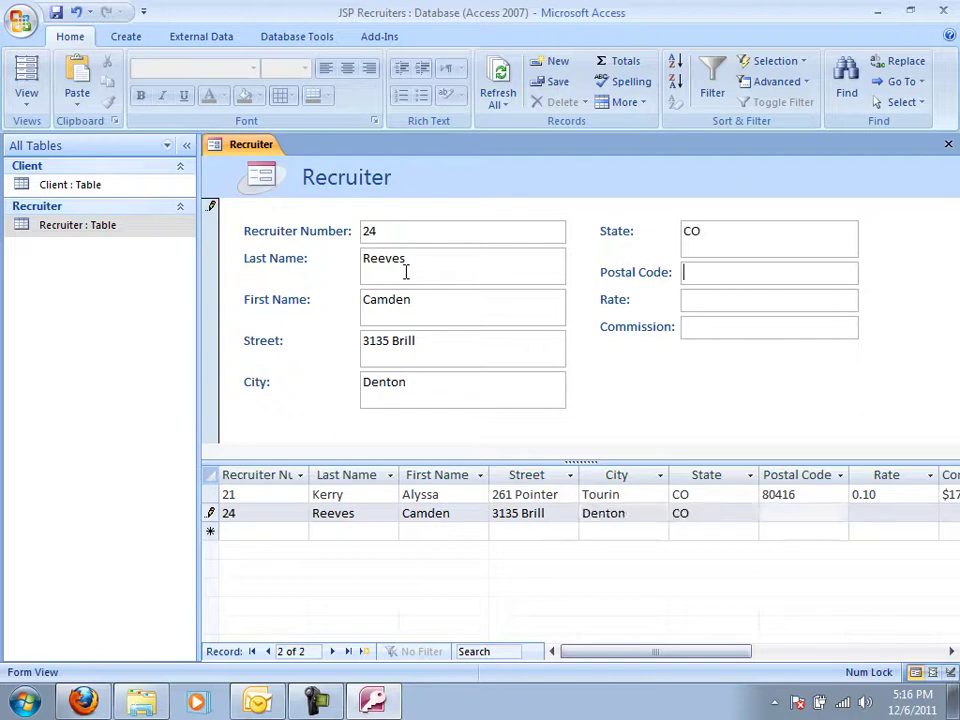
type("80412")
key("Tab")
type(".10")
key("Tab")
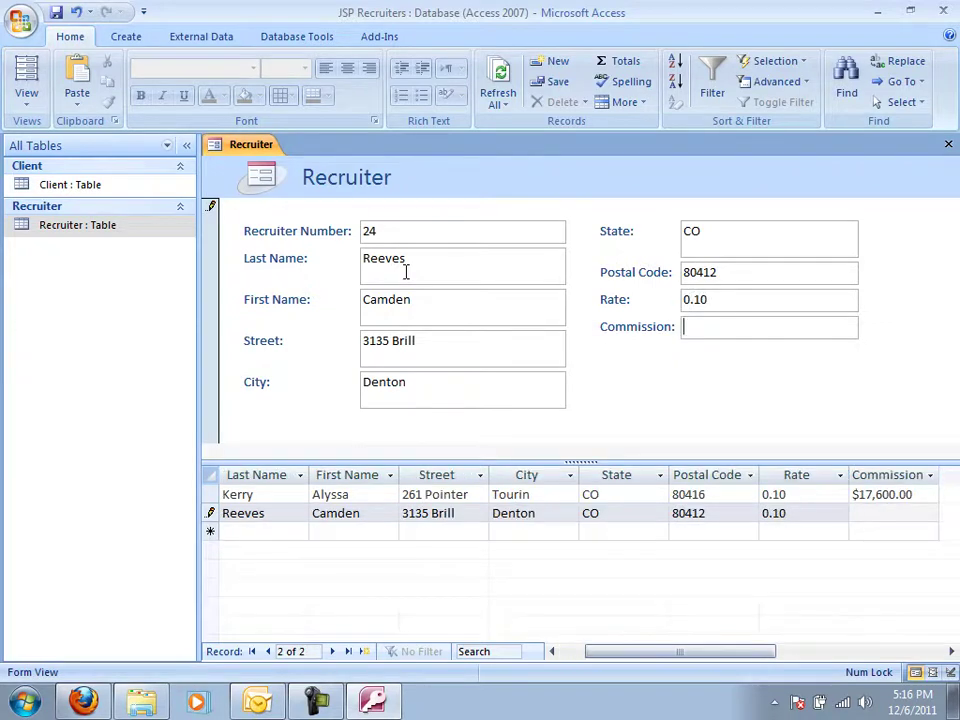
type("19900")
key("Tab")
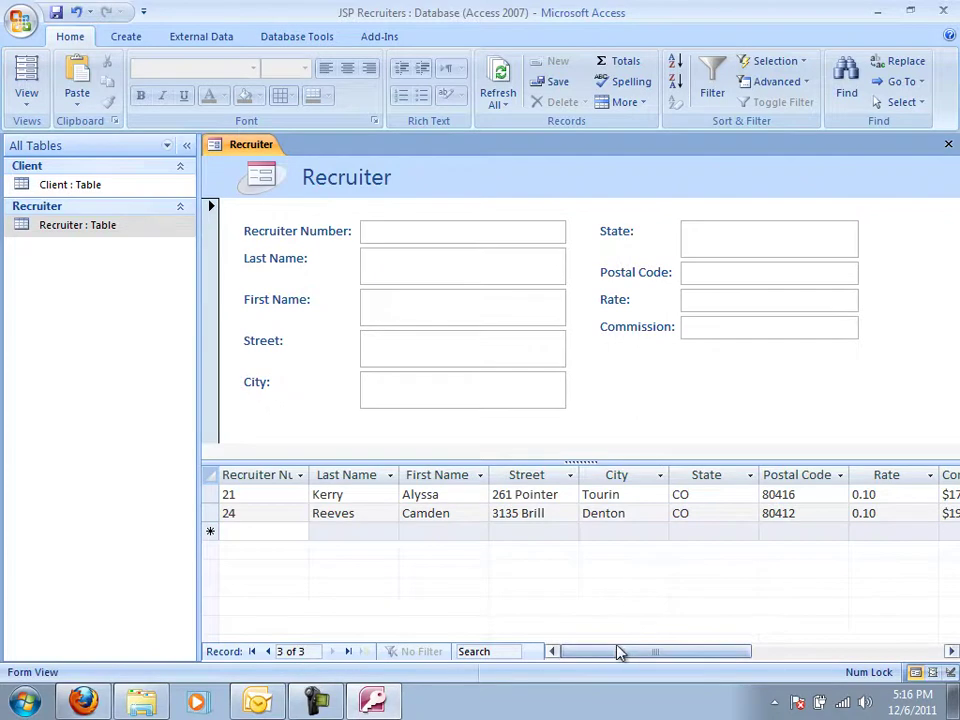
Select recruiter 24's record and its name cells in the datasheet.
left_click(257, 513)
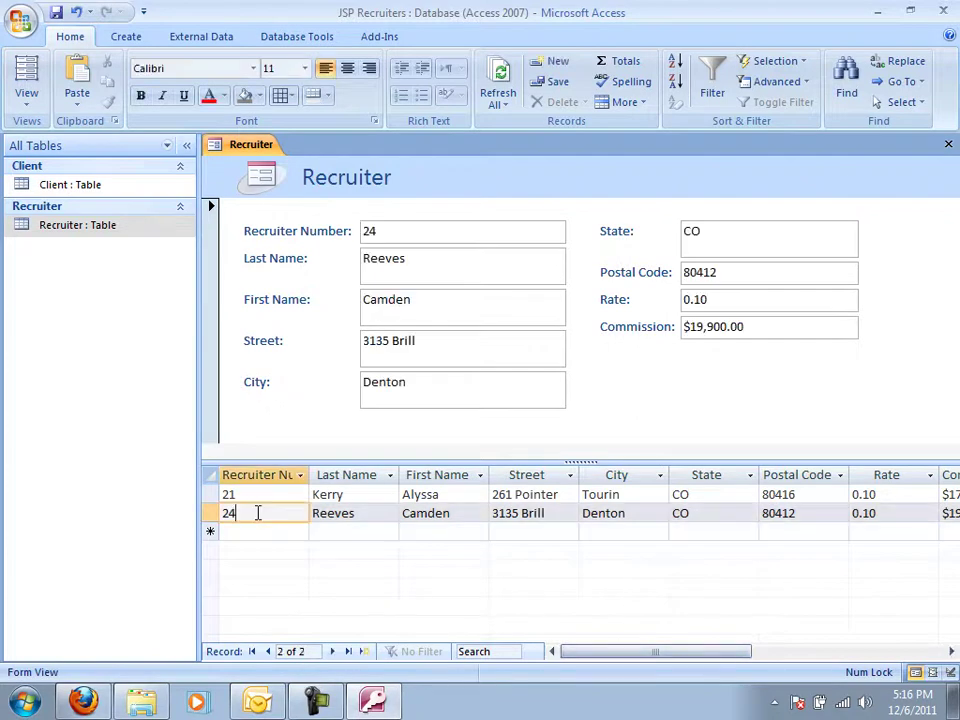
left_click(380, 518)
left_click(436, 513)
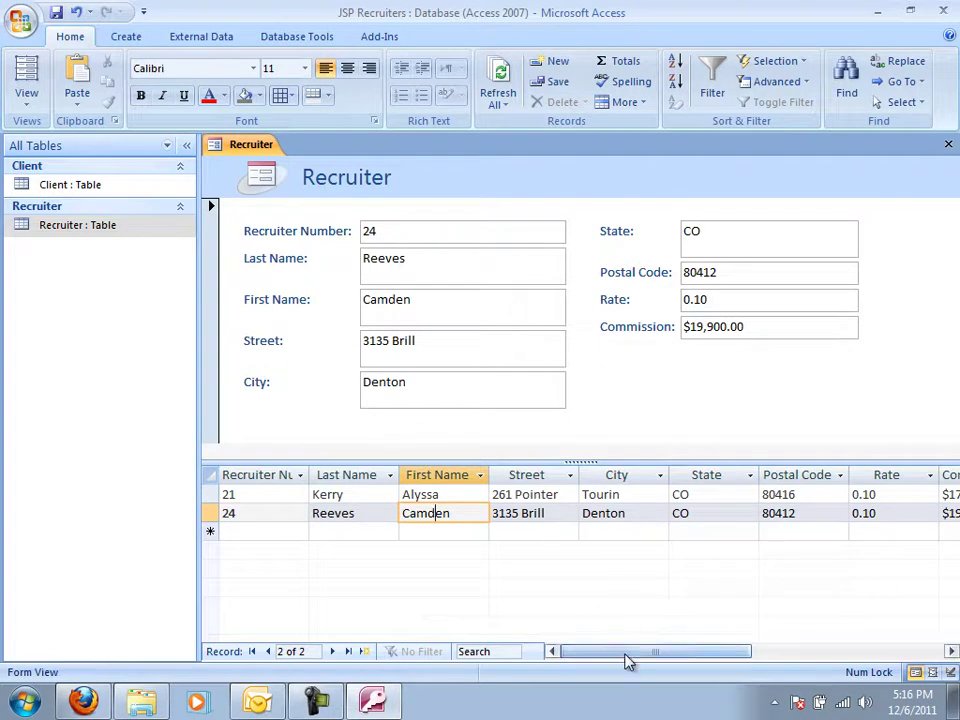
left_click_drag(627, 660, 604, 626)
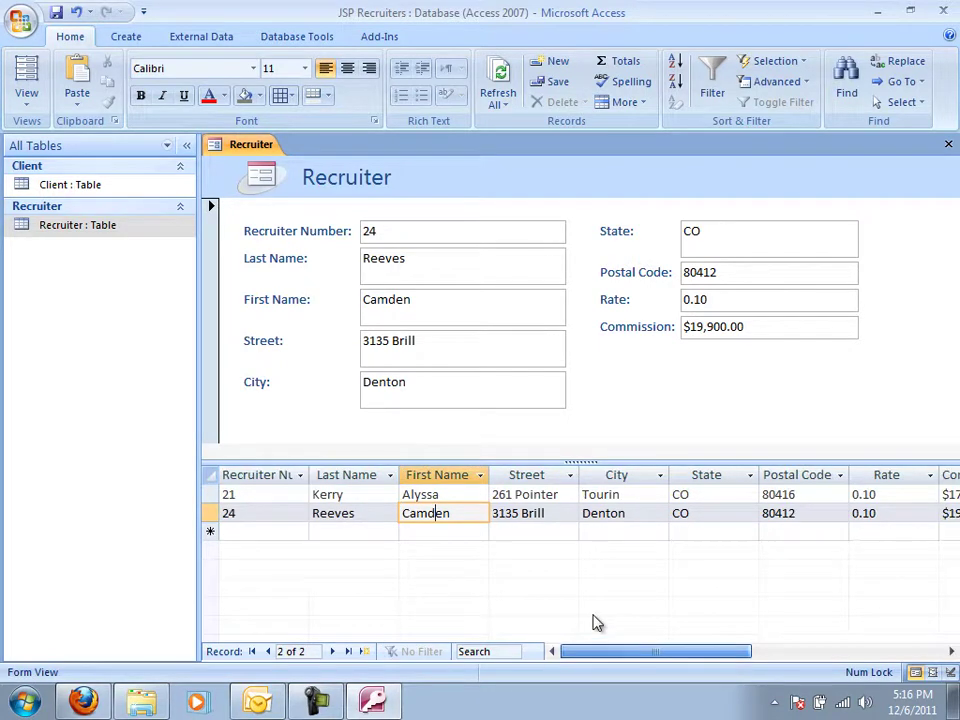
Close the form, saving its design under the name Recruiter.
left_click(948, 146)
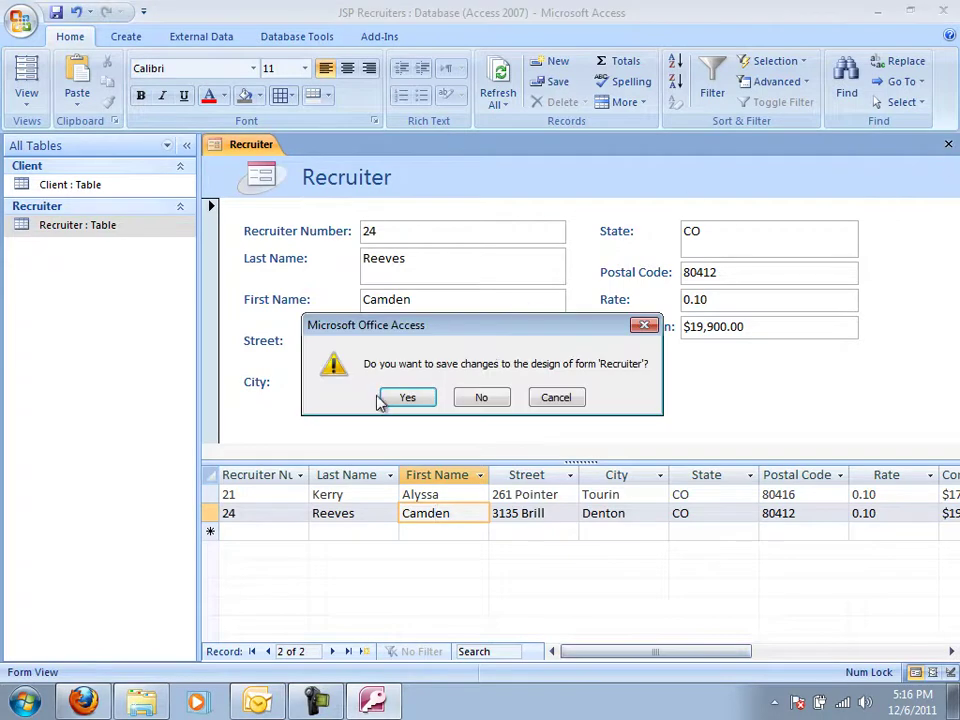
left_click(408, 398)
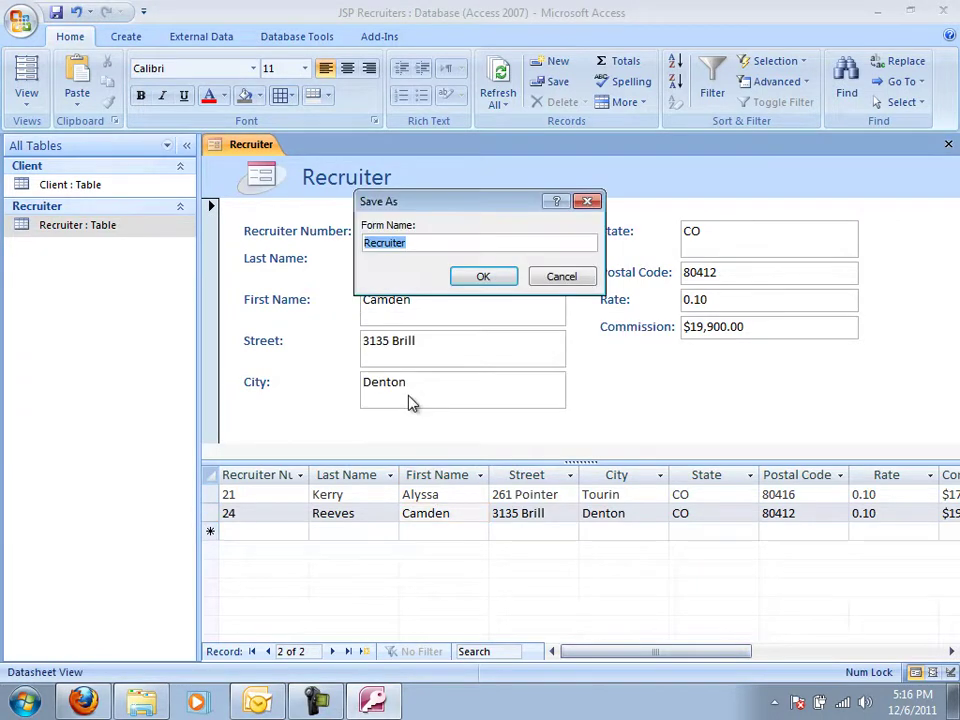
left_click(499, 276)
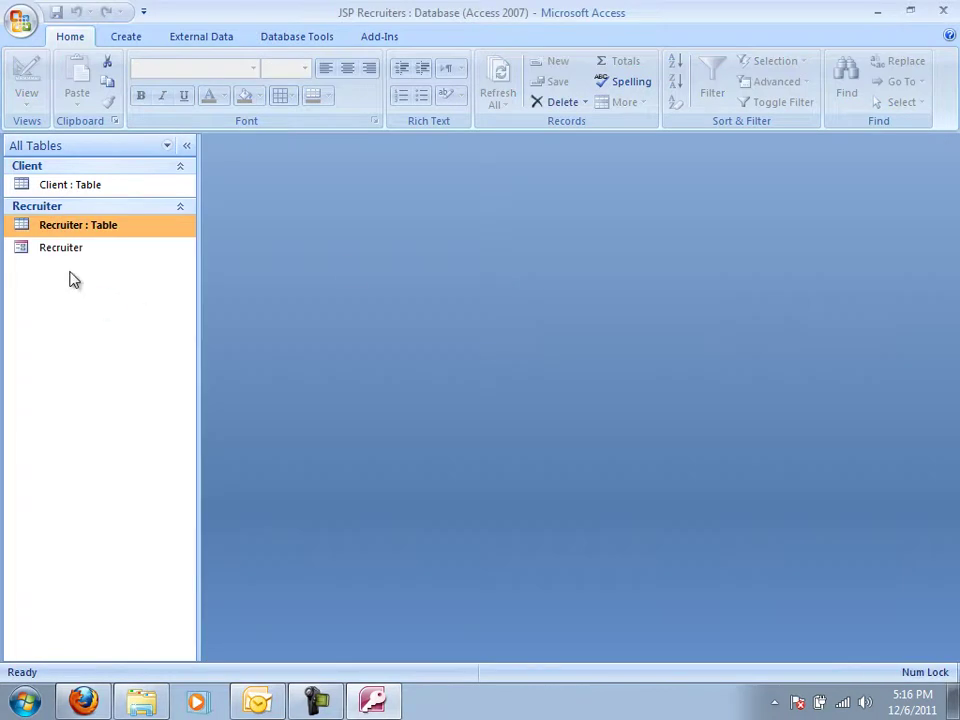
Reopen the Recruiter form, browse its records, then start a new blank record at Last Name.
double_click(68, 257)
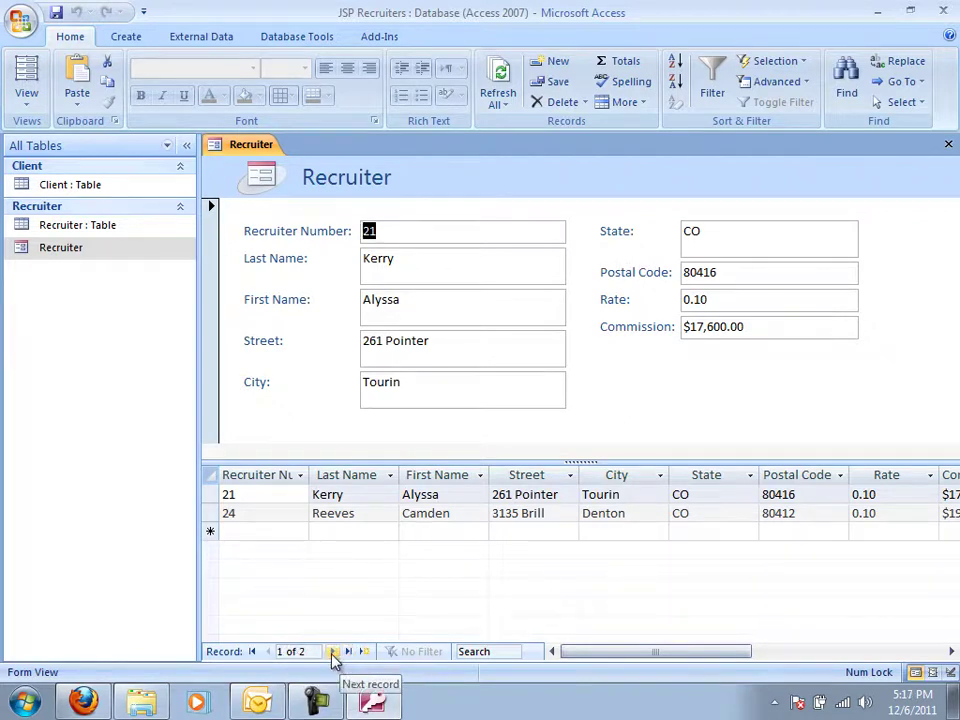
left_click(333, 652)
left_click(333, 652)
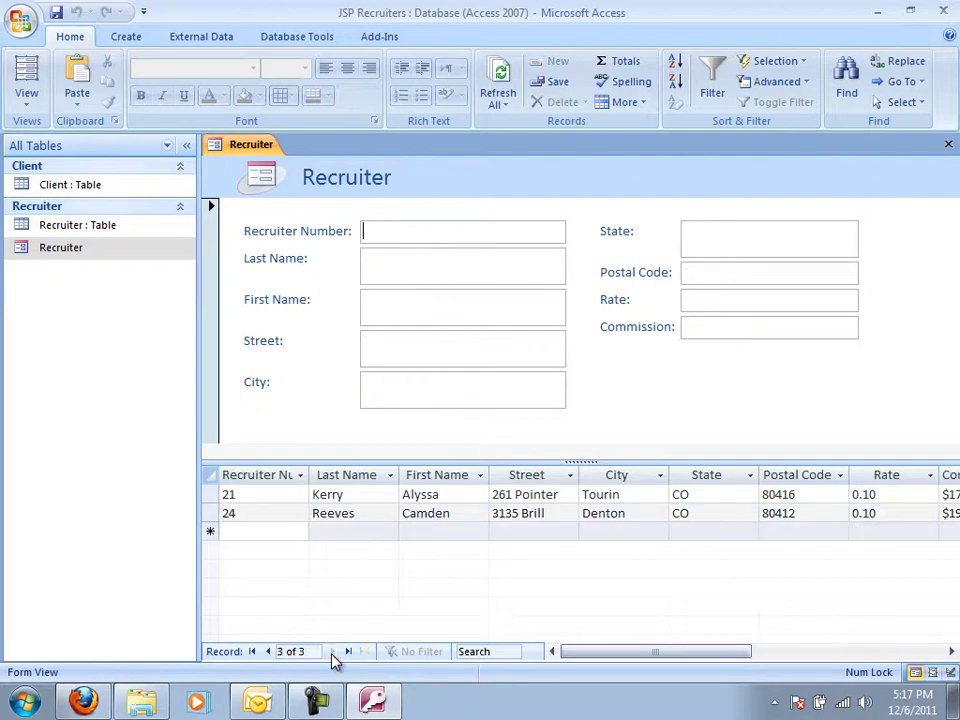
left_click(266, 652)
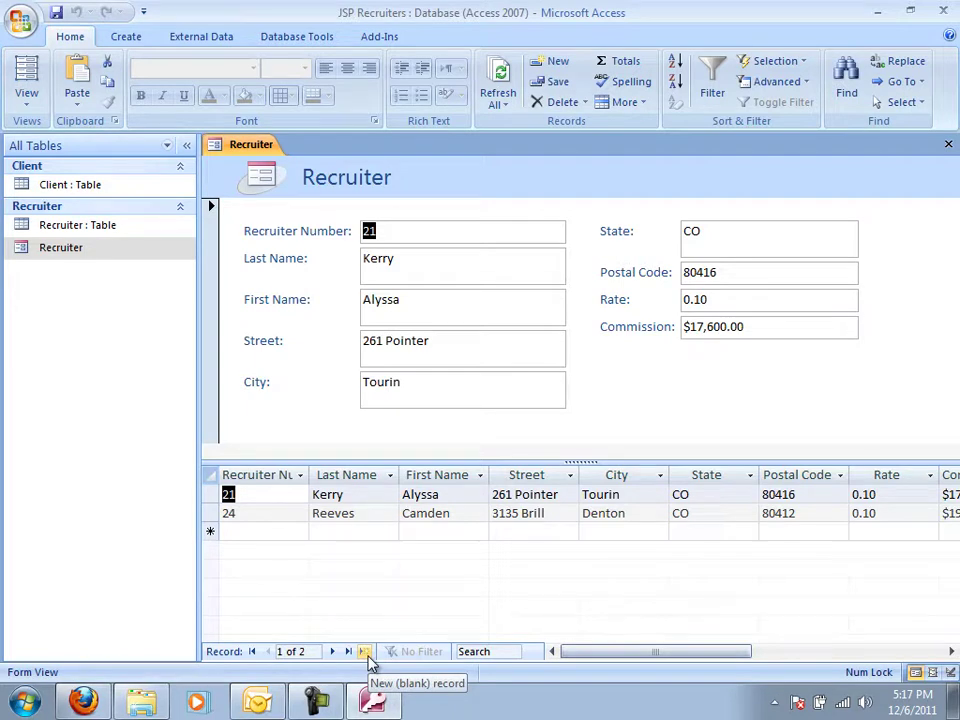
left_click(365, 652)
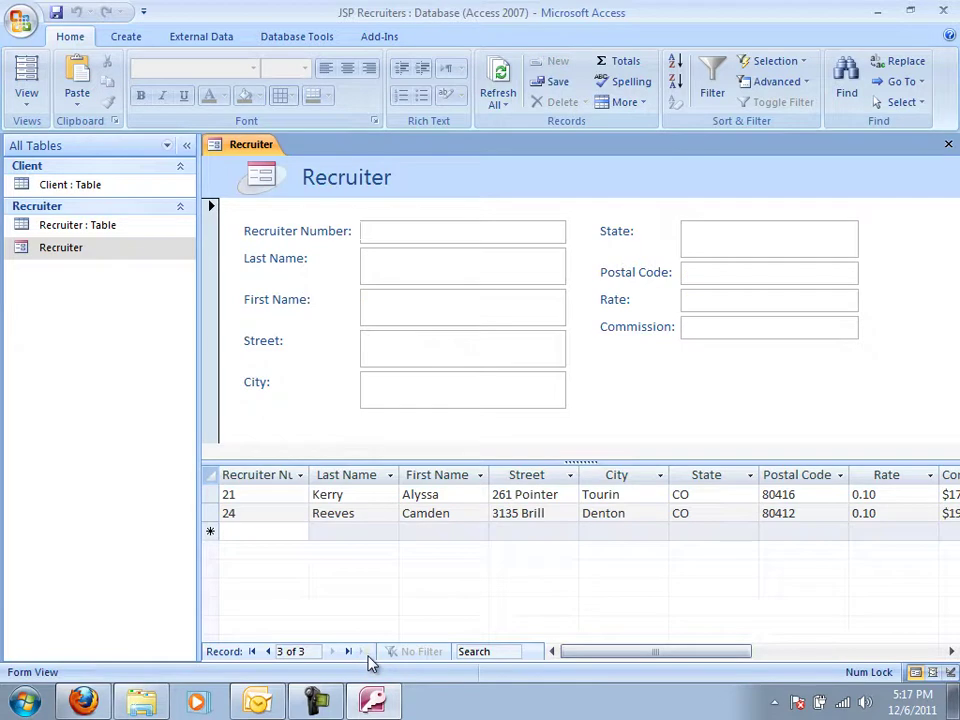
left_click(392, 273)
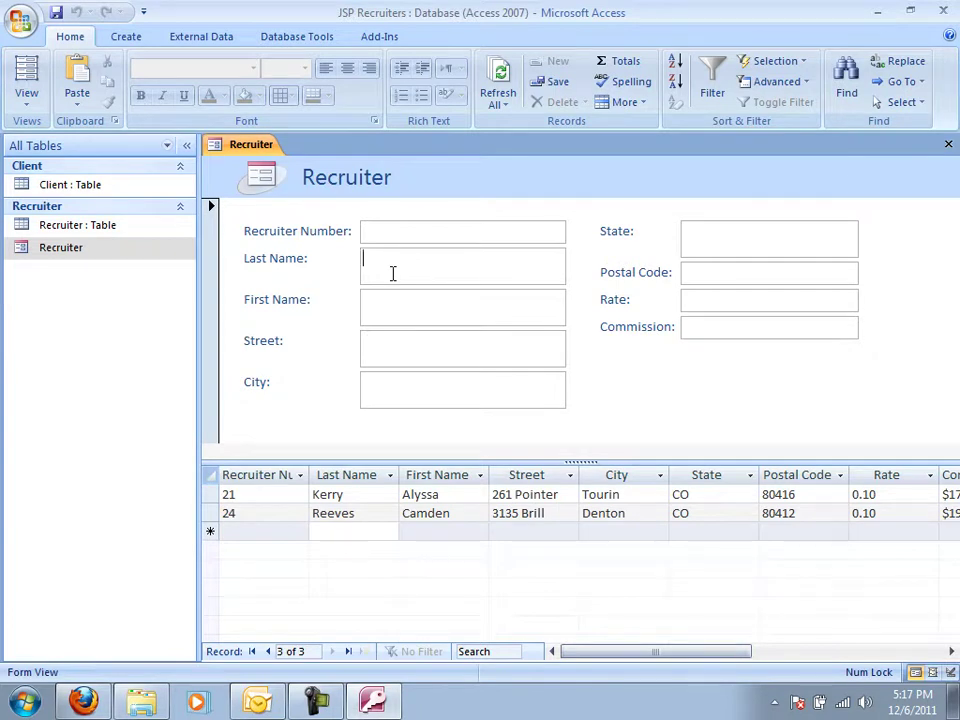
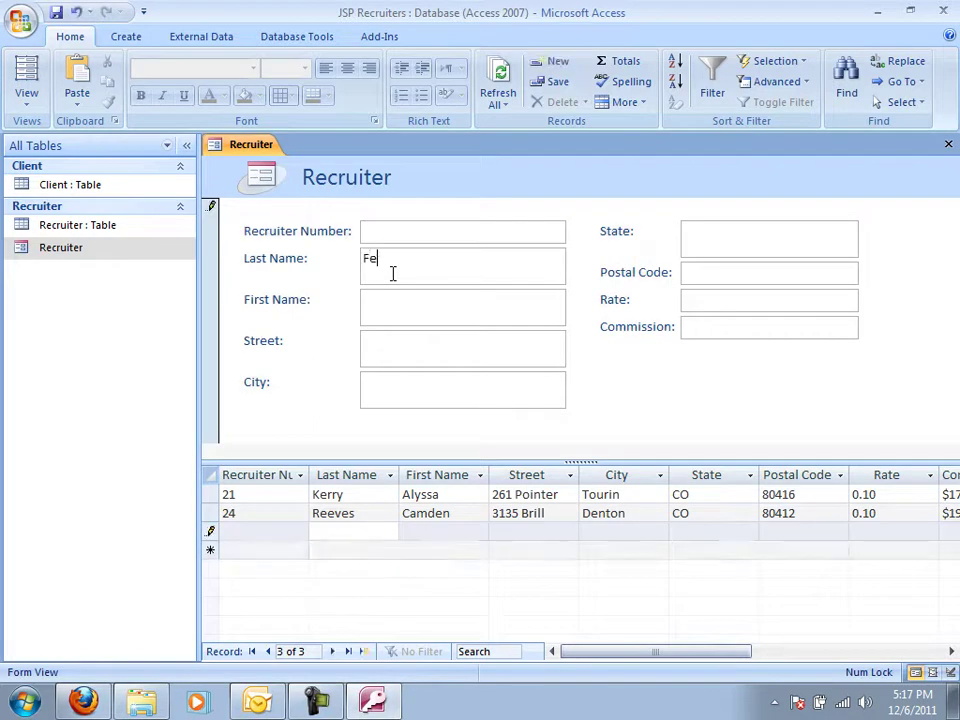
Type the new recruiter's last and first names, correcting a surname typo.
key("Tab")
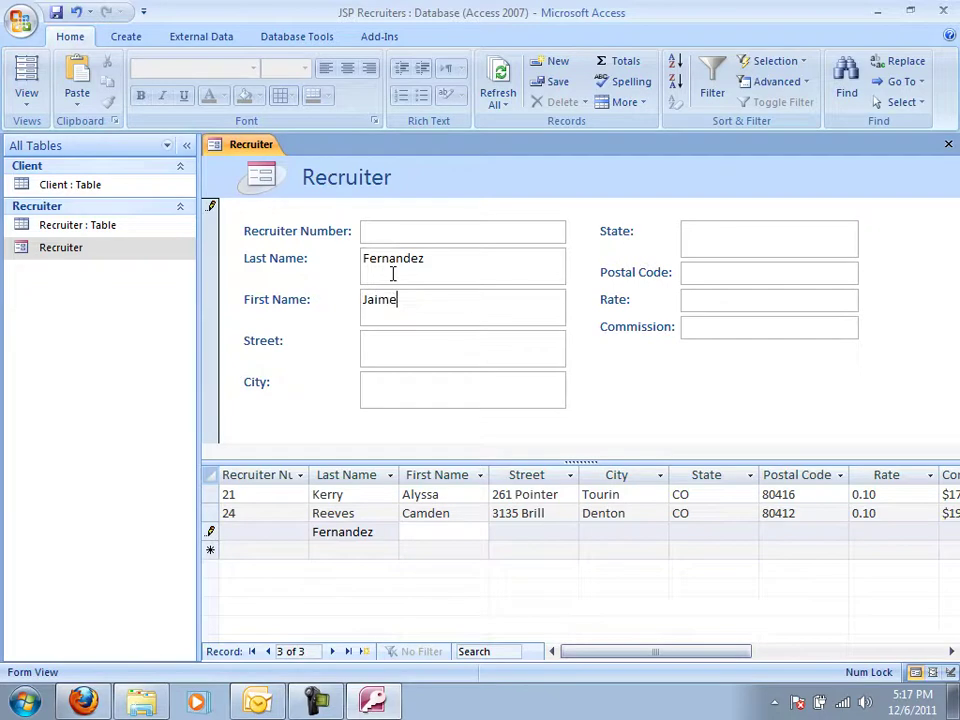
Replace the invalid Postal Code entry with 80380 after dismissing the warning.
left_click(752, 275)
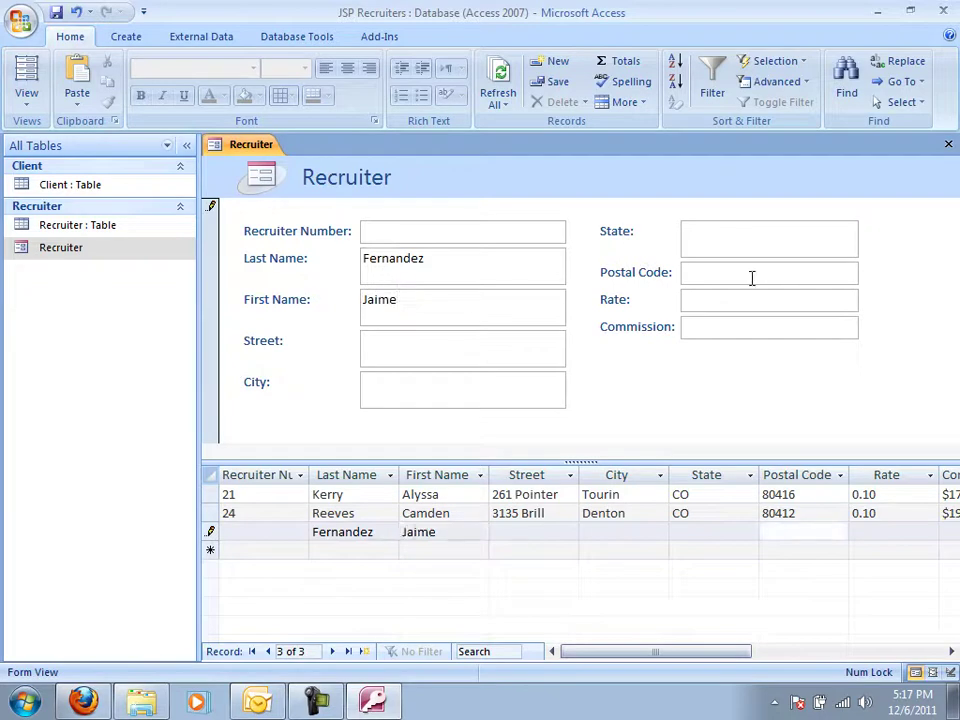
type("Tim IS DA MAN")
key("Tab")
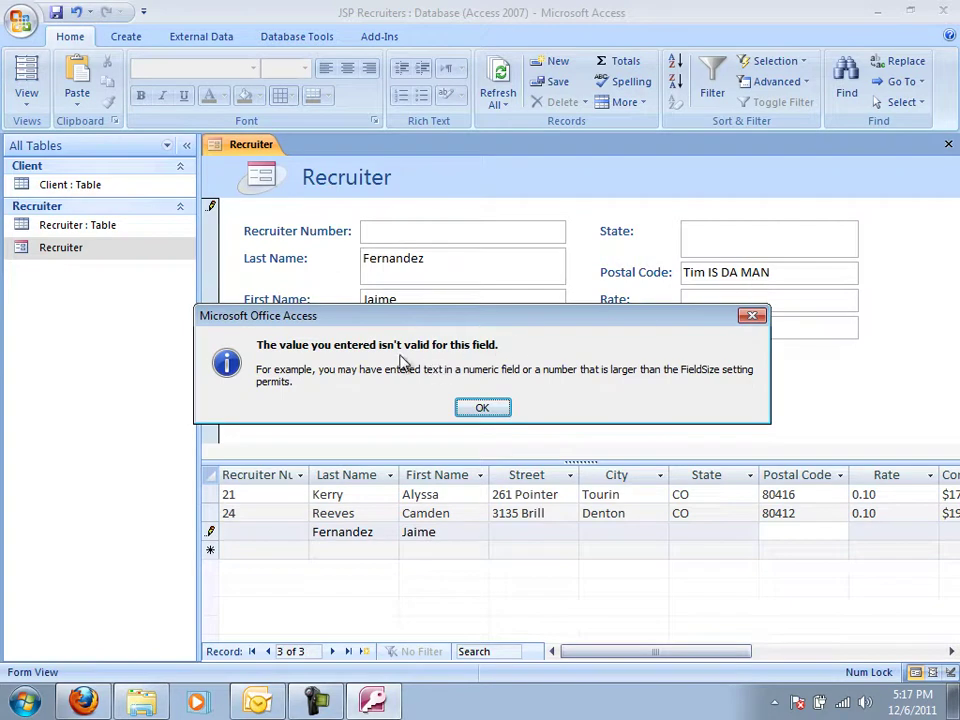
left_click(481, 409)
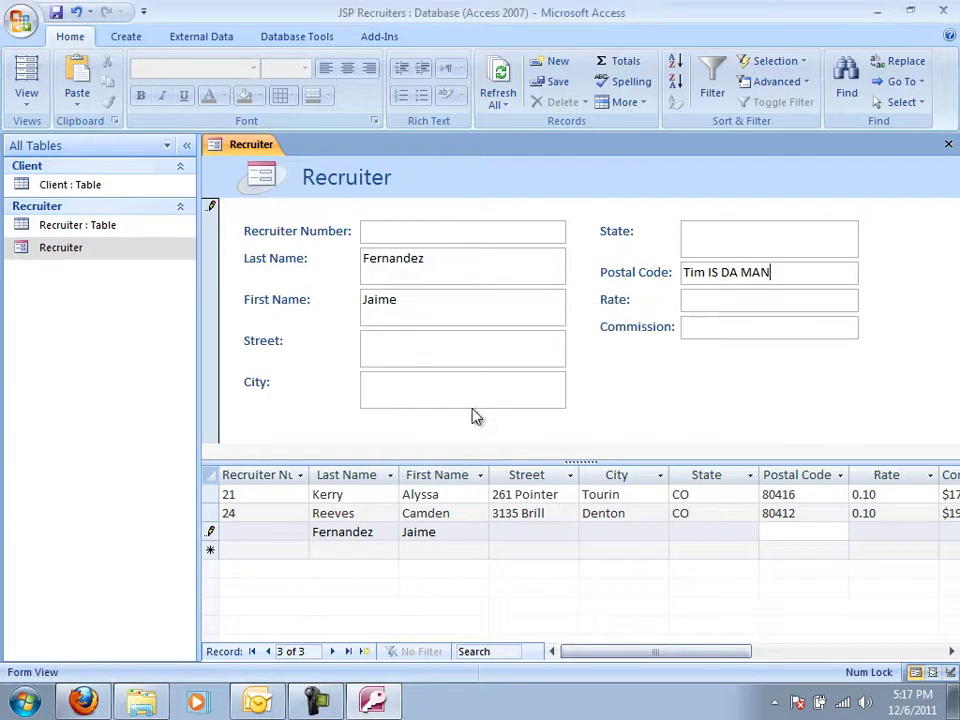
left_click_drag(769, 272, 649, 274)
key("BackSpace")
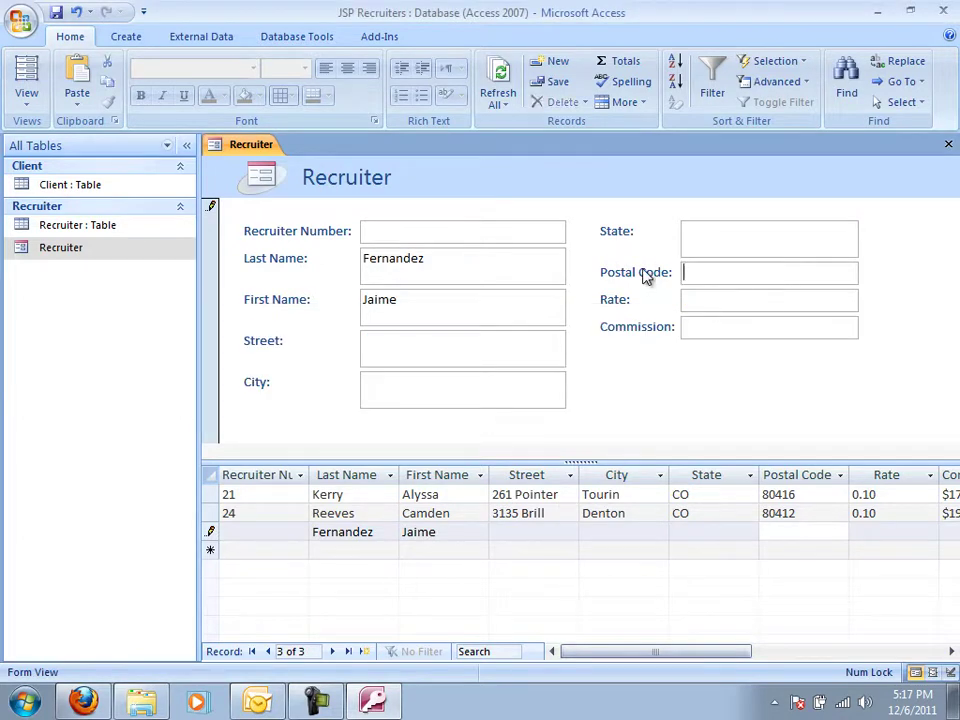
type("80380")
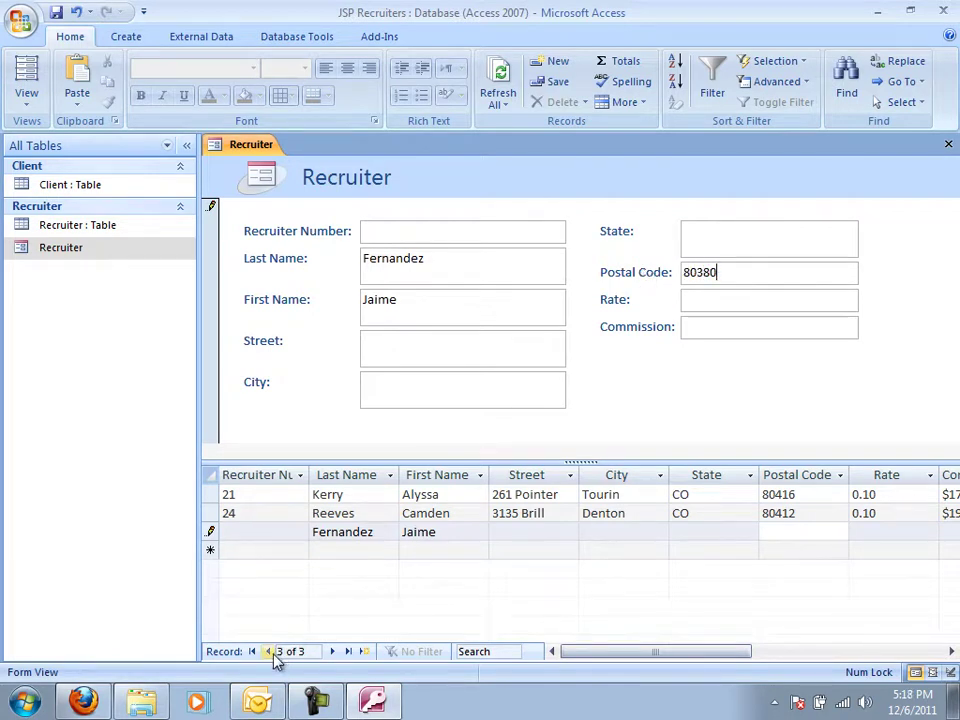
Enter 27 as the Recruiter Number for the new record.
left_click(268, 651)
left_click(405, 230)
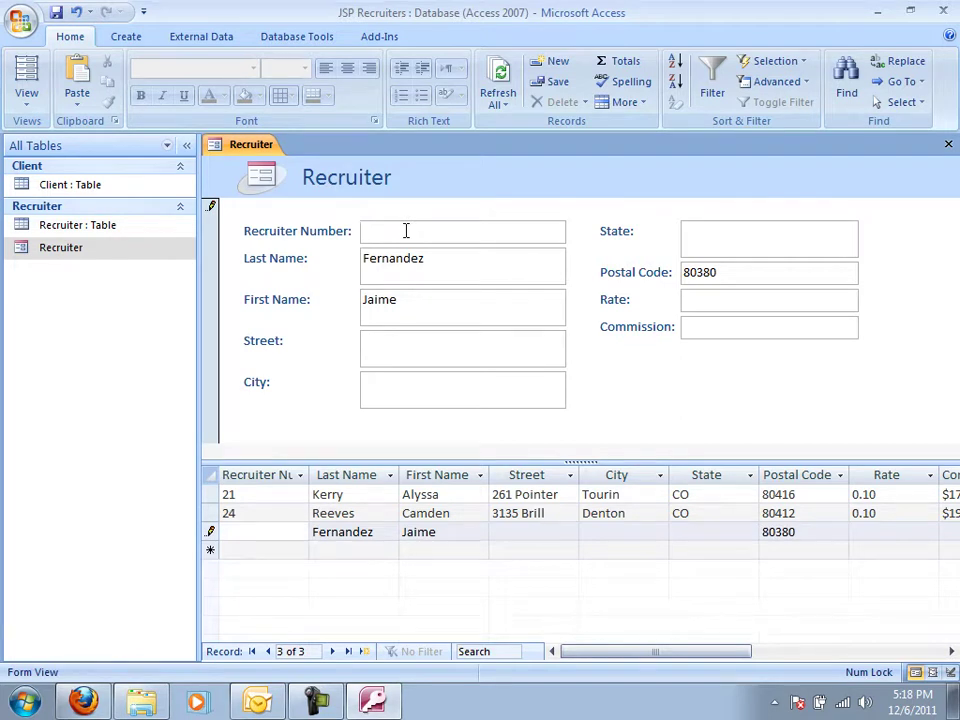
type("27")
Close the Recruiter form, then open and close the Recruiter and Client tables to check them.
left_click(514, 343)
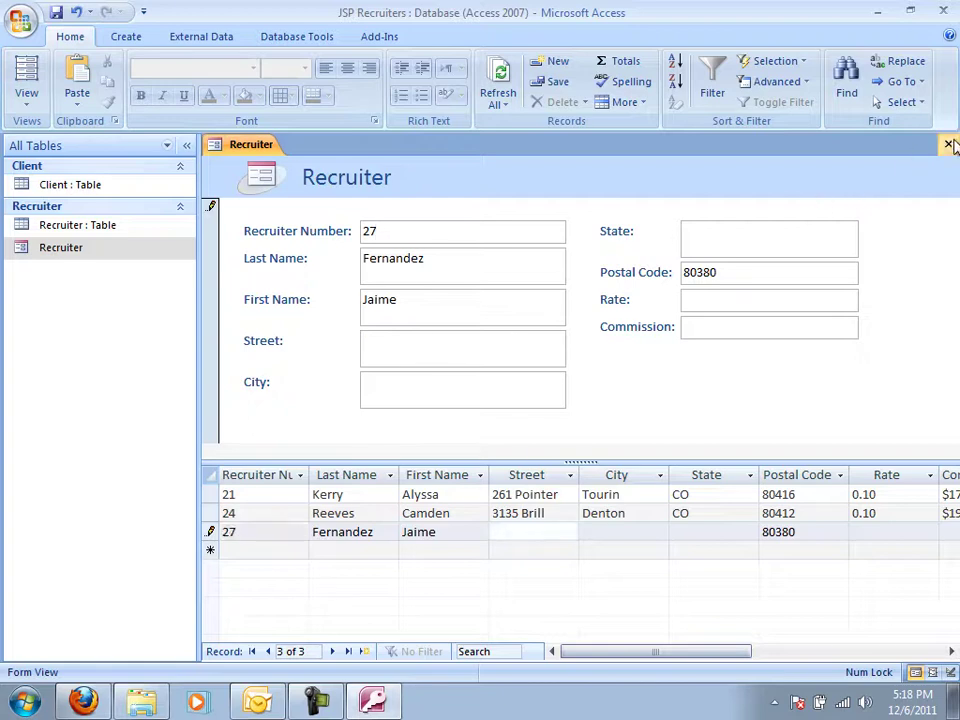
left_click(948, 144)
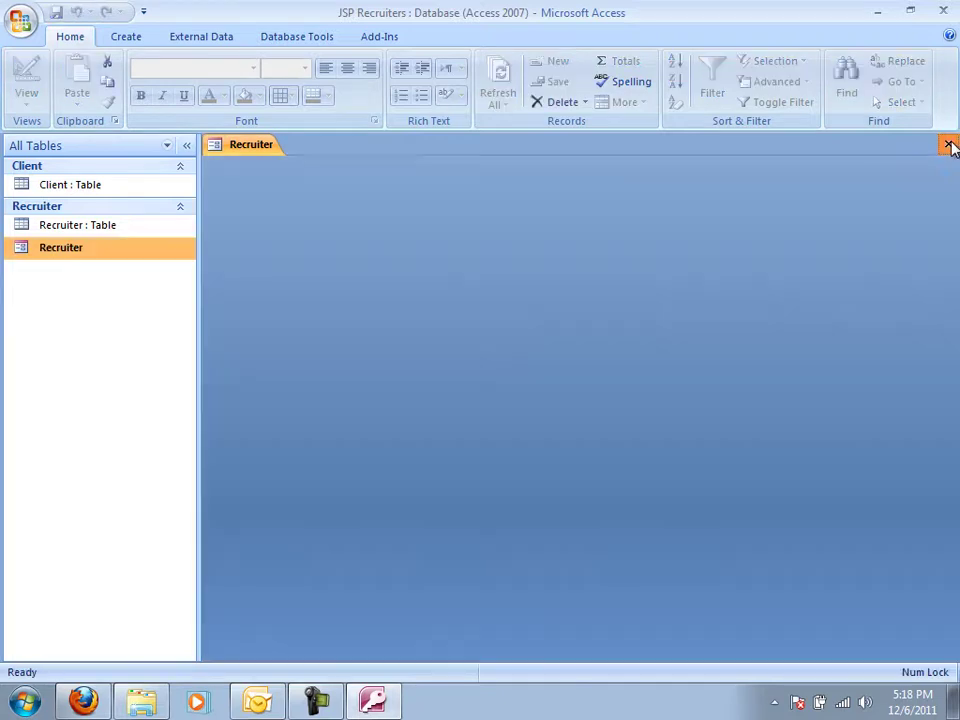
double_click(111, 228)
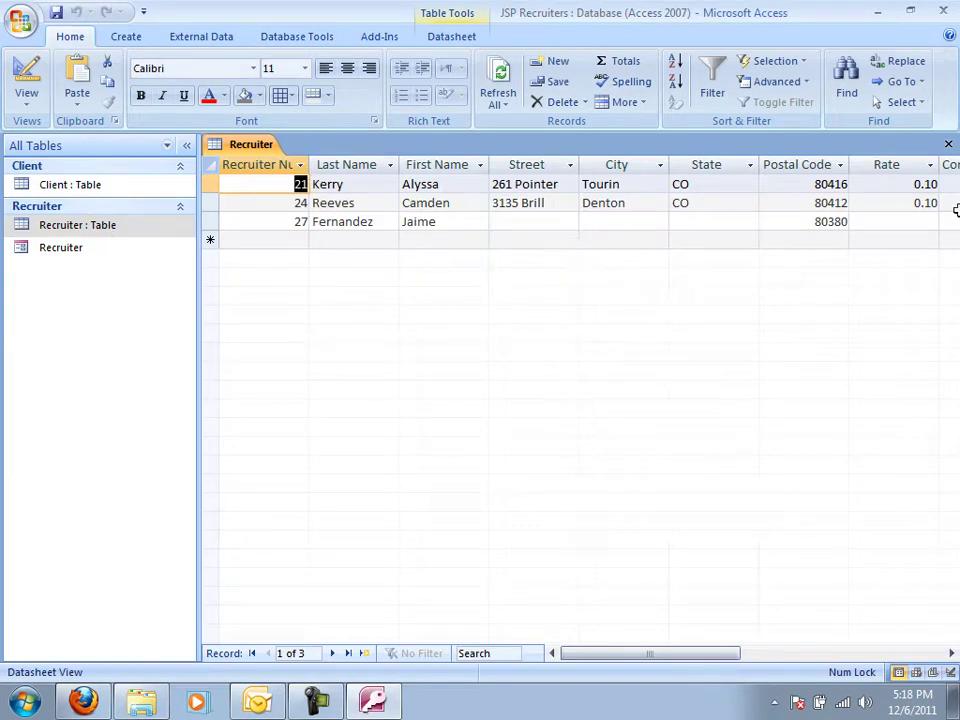
left_click(948, 144)
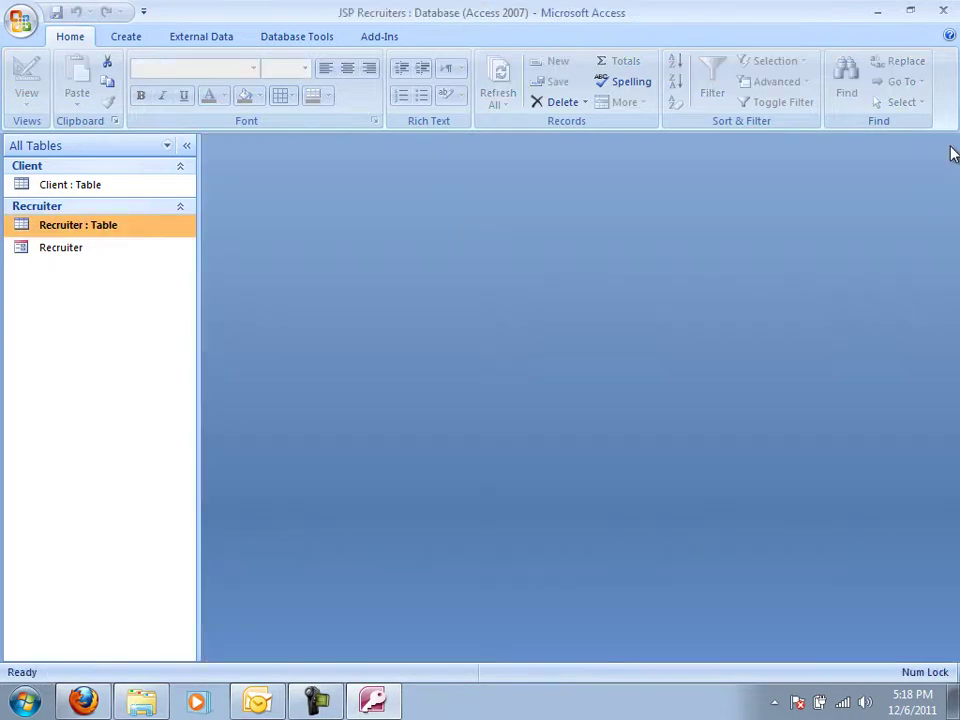
double_click(88, 185)
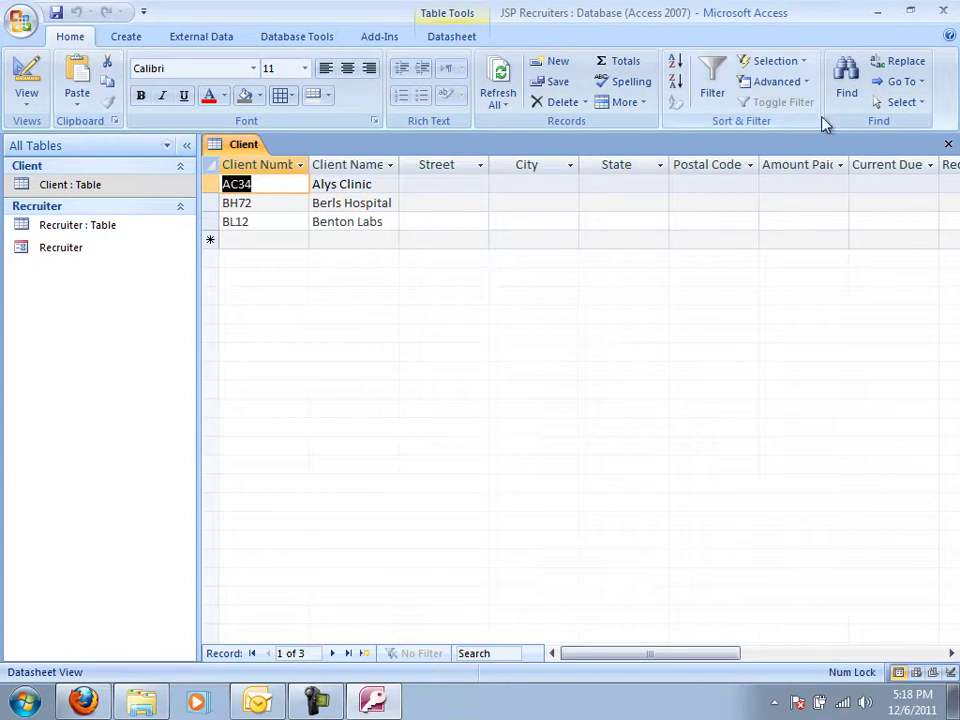
left_click(948, 145)
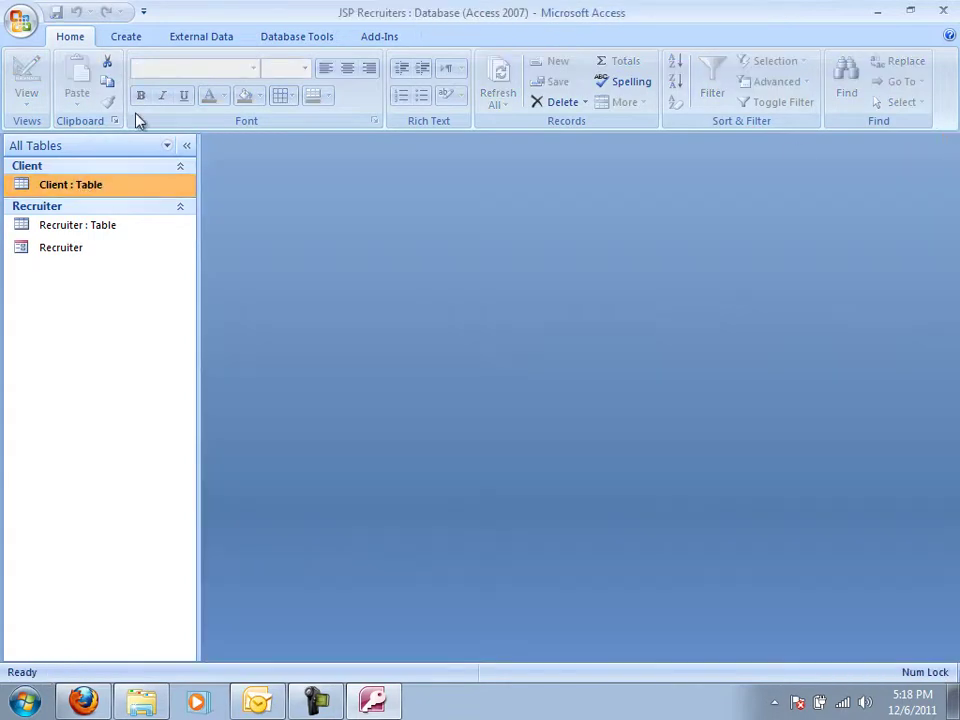
Create a split form from the Client table and narrow its field-box columns.
left_click(133, 33)
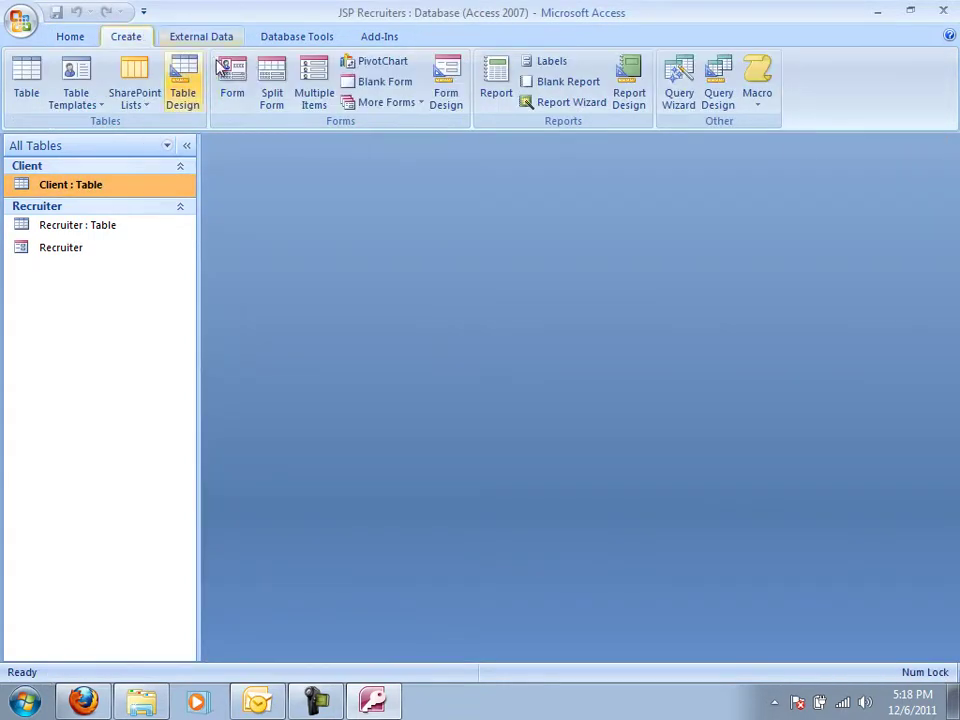
left_click(272, 82)
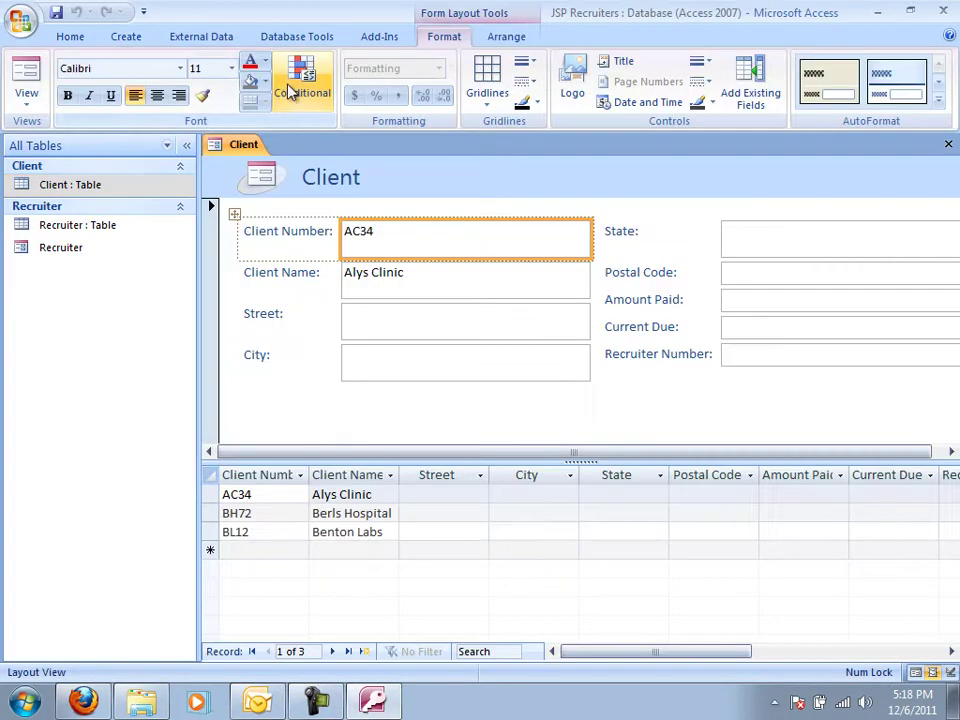
left_click_drag(585, 251, 543, 251)
left_click(790, 255)
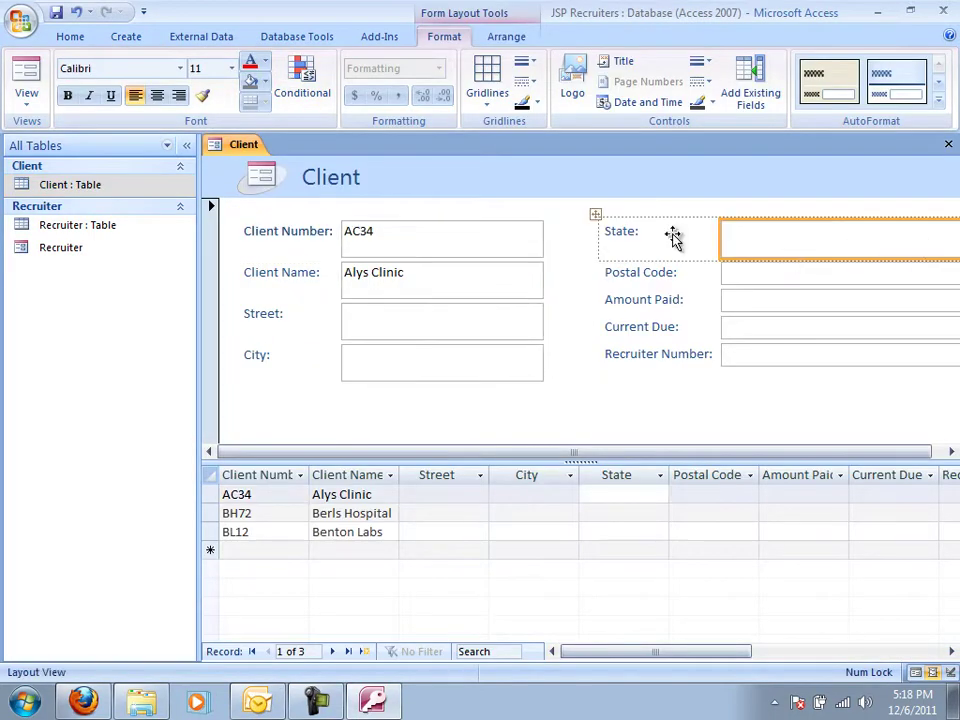
left_click_drag(595, 218, 576, 216)
left_click(733, 236)
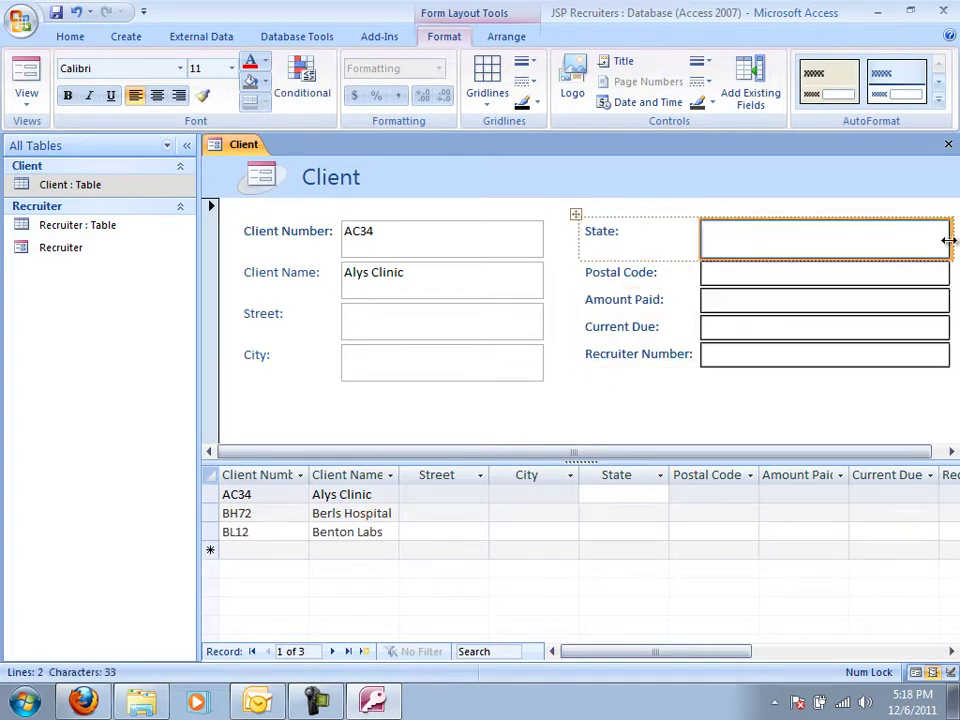
left_click_drag(908, 247, 907, 246)
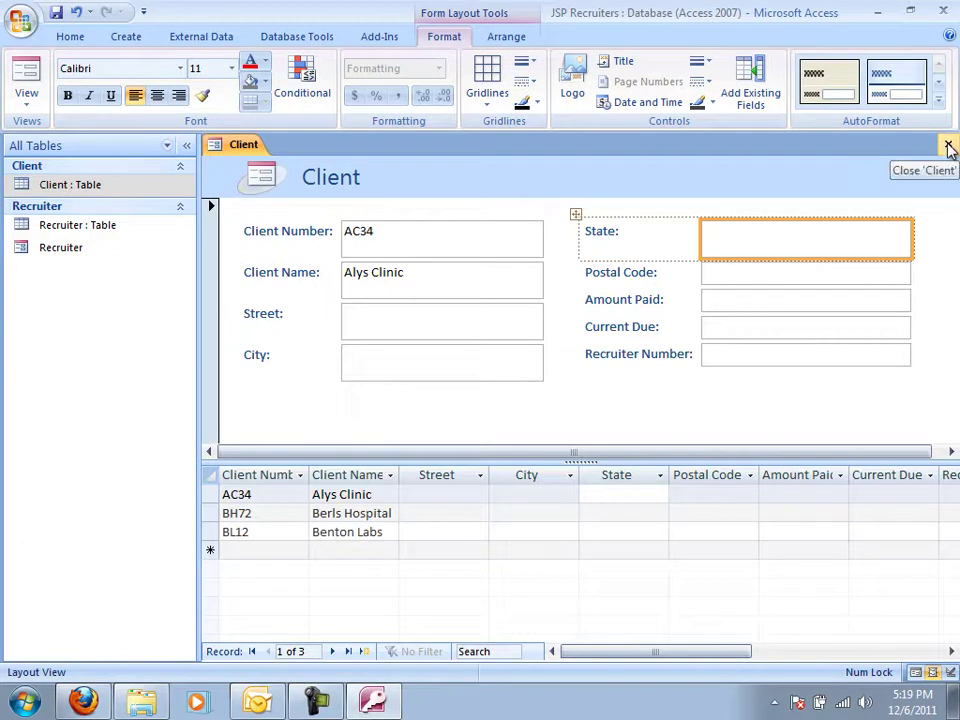
Close the new form and save it as Client.
left_click(950, 147)
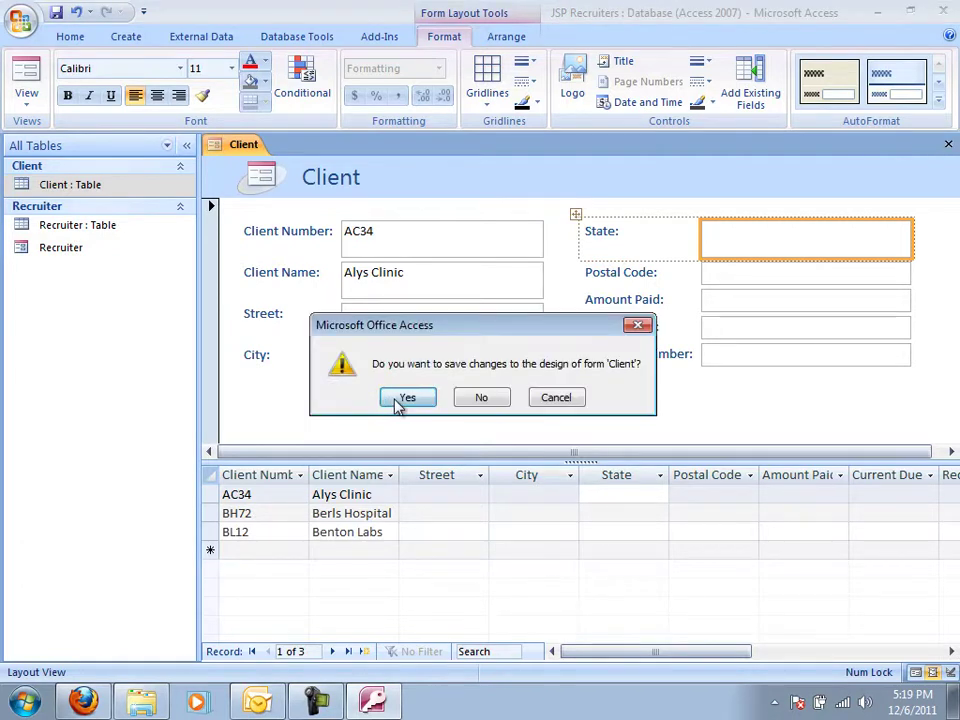
left_click(385, 398)
key("Return")
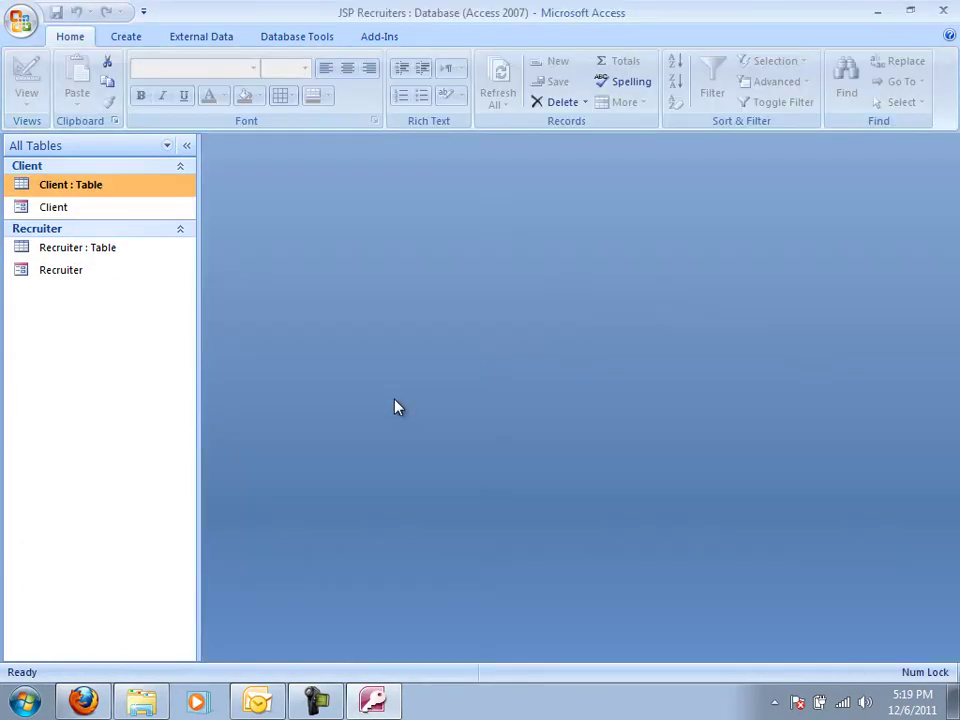
left_click(55, 210)
Open the Client form and fill in client AC34's Street field, fixing a typo.
double_click(55, 209)
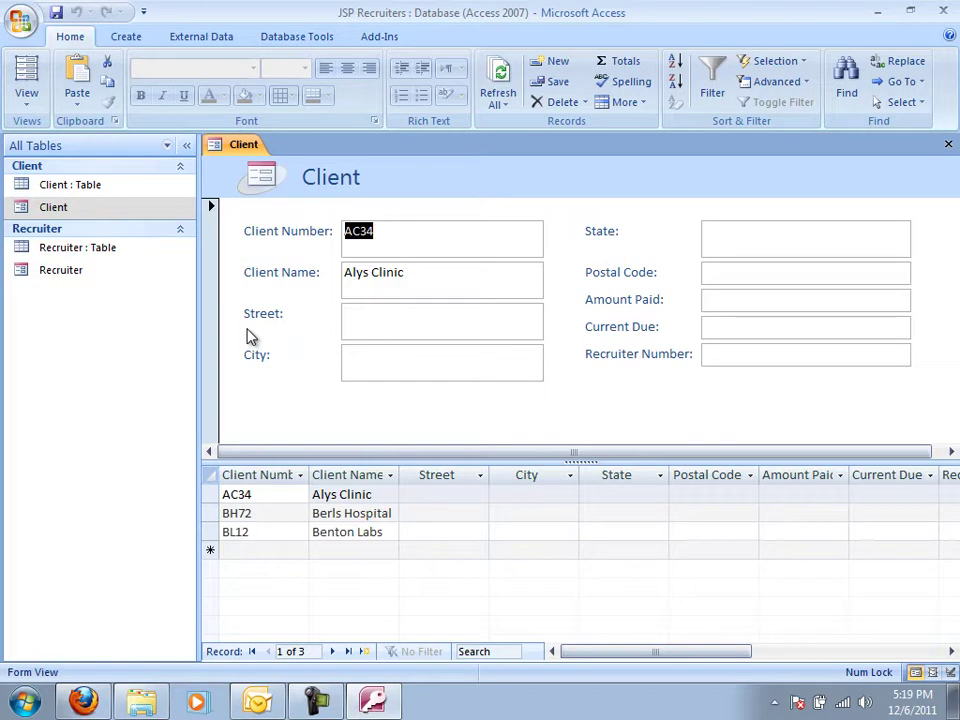
key("Tab")
key("Tab")
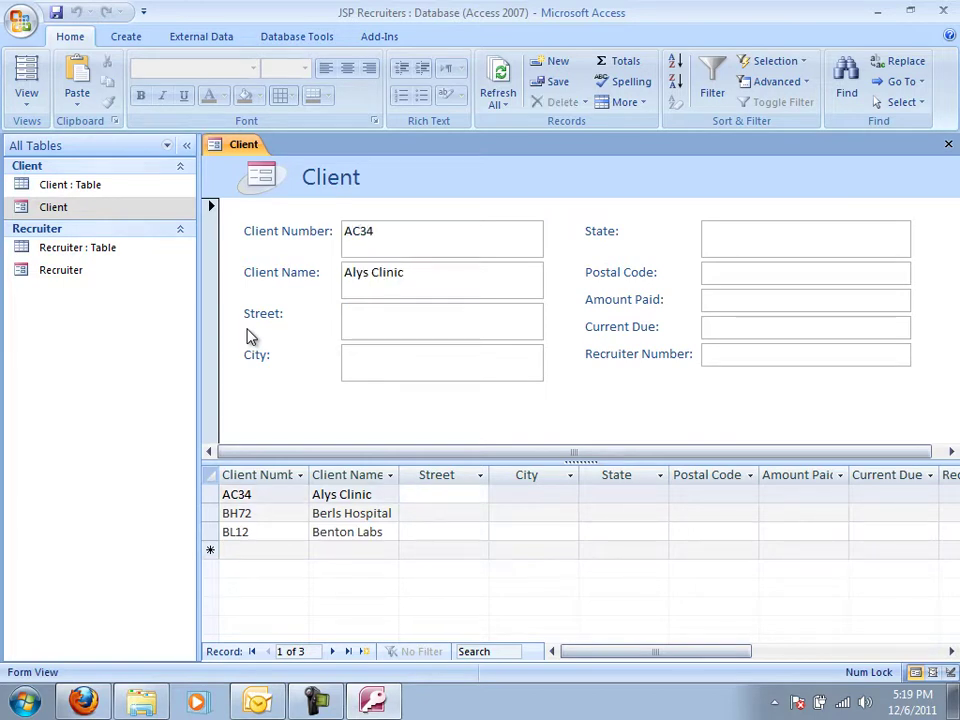
key("Tab")
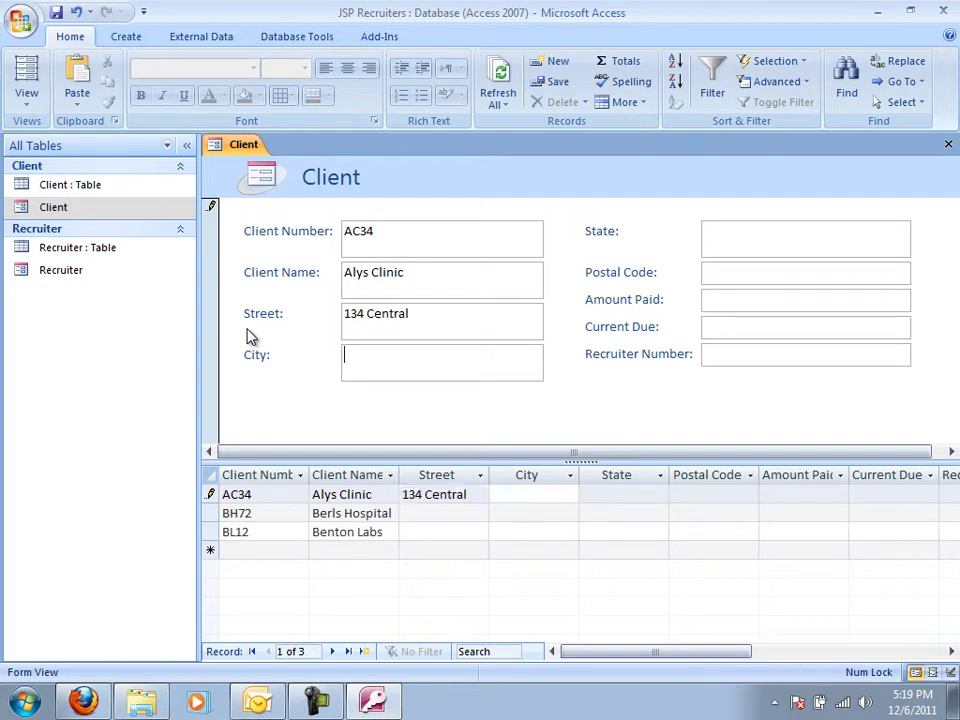